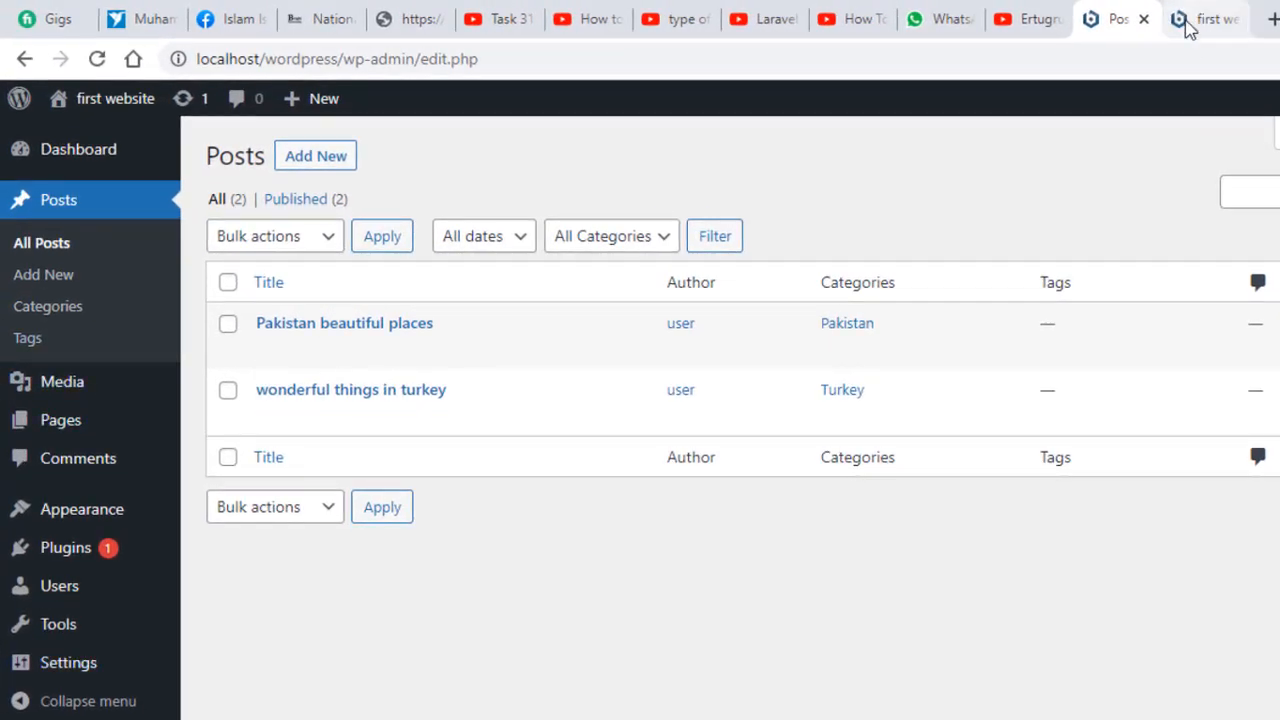
Review both published posts on the site's front page and compare them with the admin post list
left_click(1190, 20)
scroll(252, 505, "up", 4)
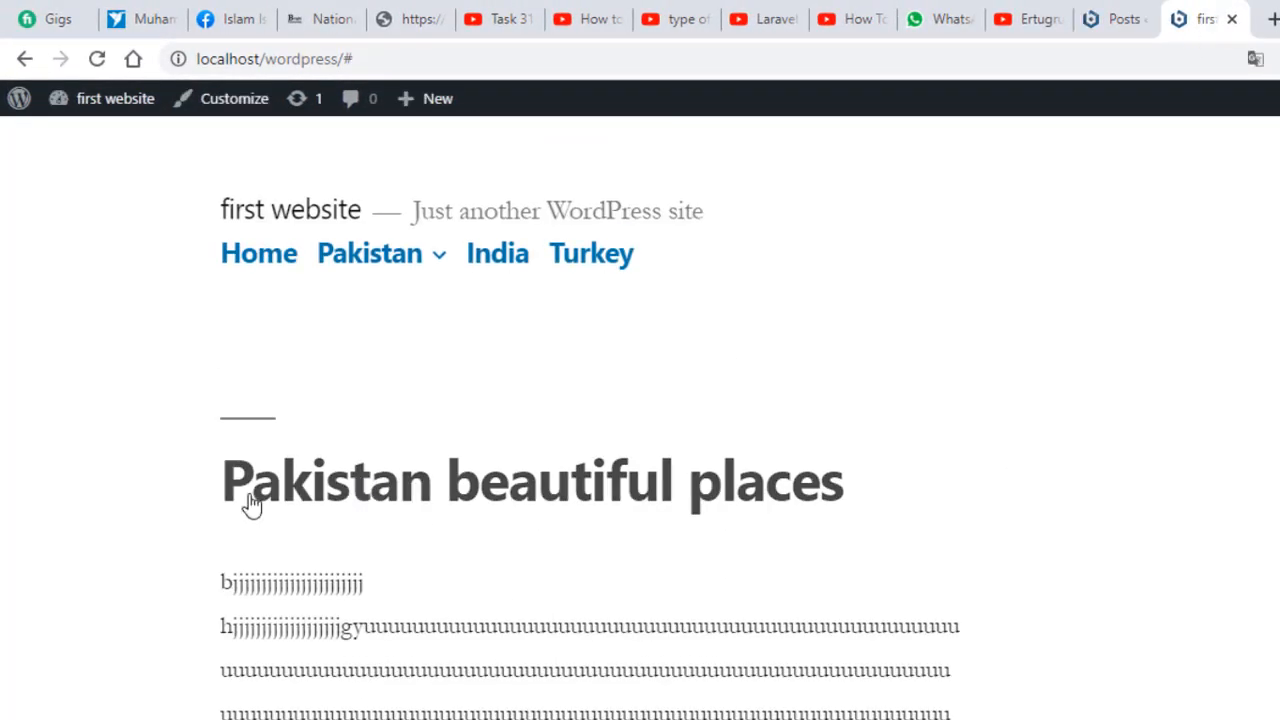
right_click(24, 281)
left_click(155, 352)
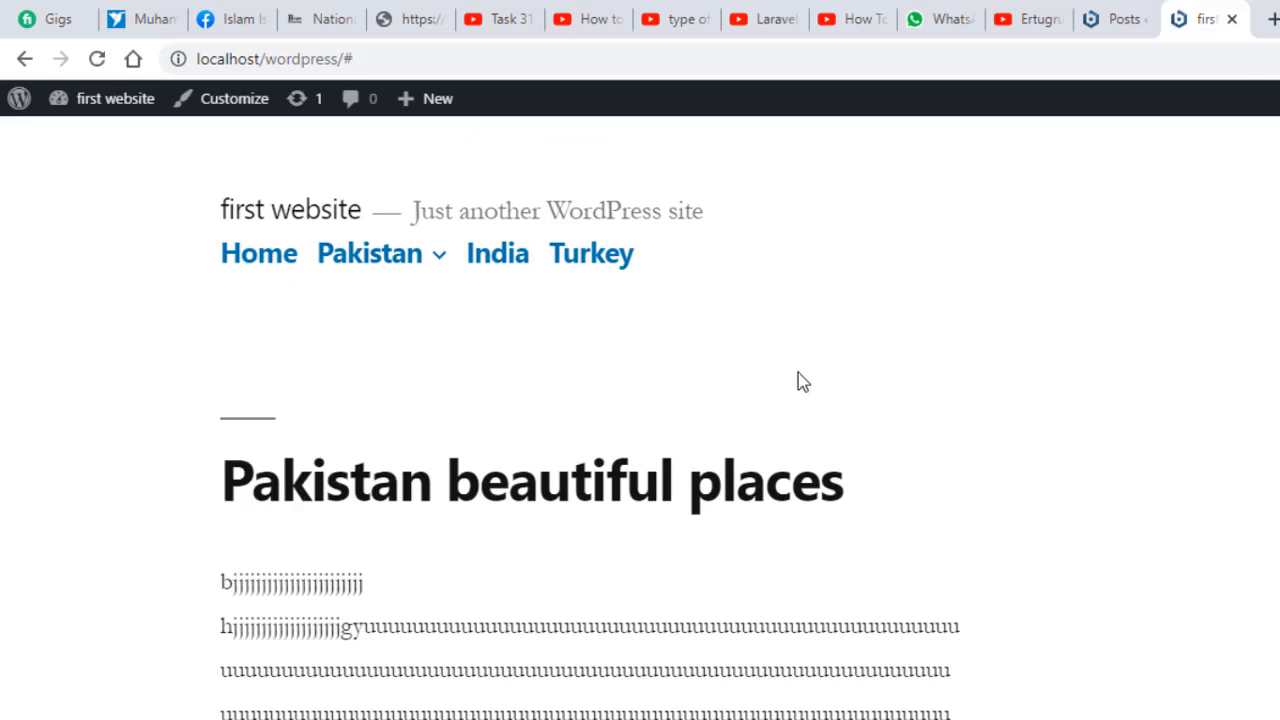
scroll(798, 390, "down", 4)
scroll(600, 412, "up", 3)
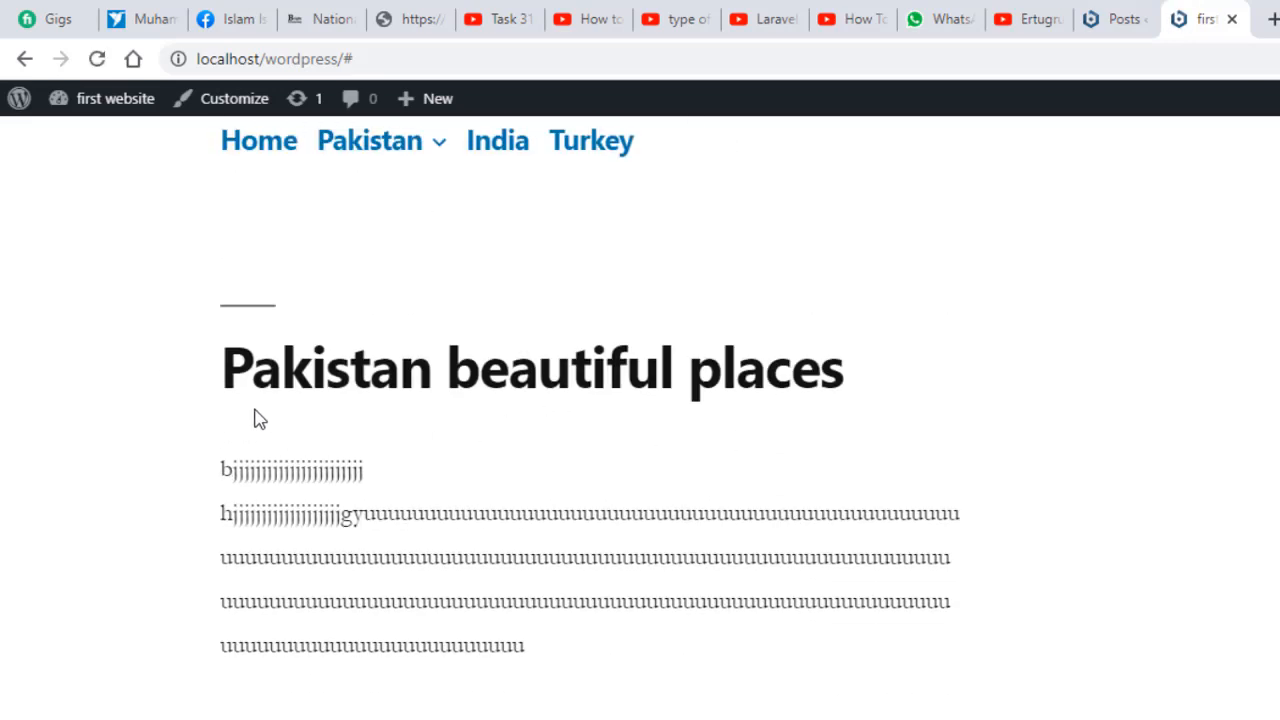
scroll(340, 428, "down", 1)
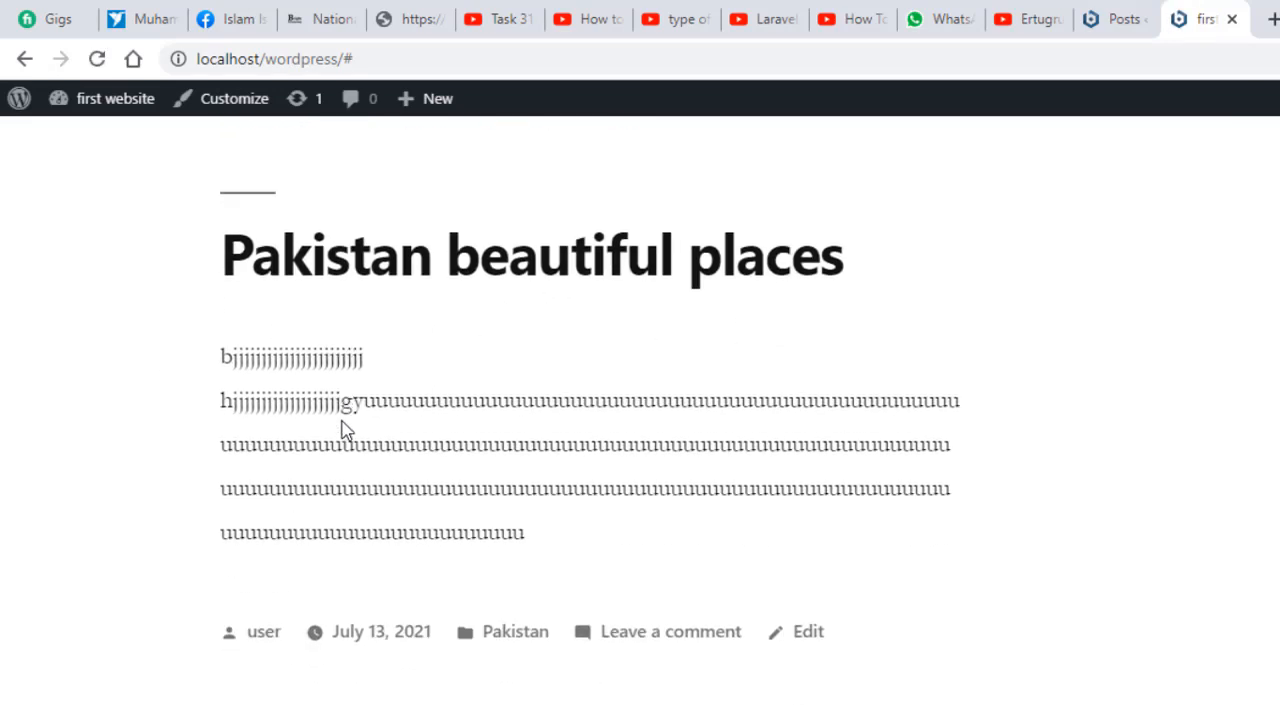
scroll(823, 271, "down", 4)
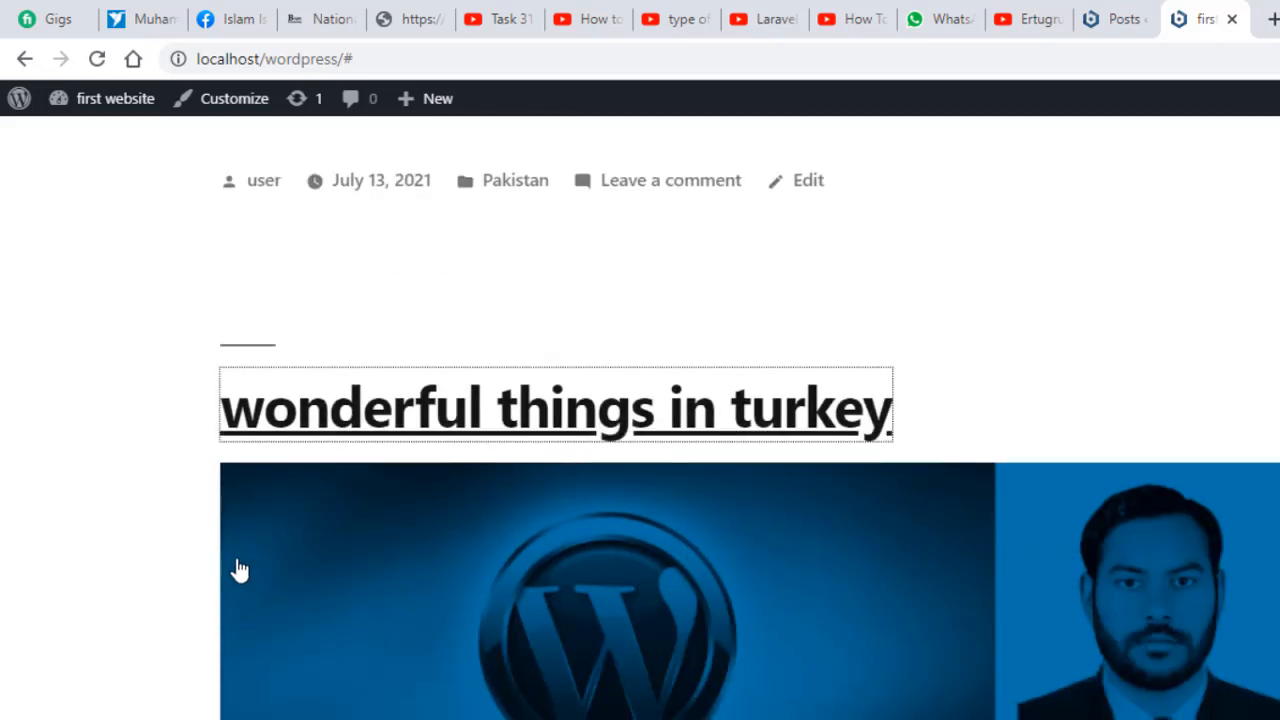
scroll(148, 595, "down", 1)
scroll(148, 595, "down", 5)
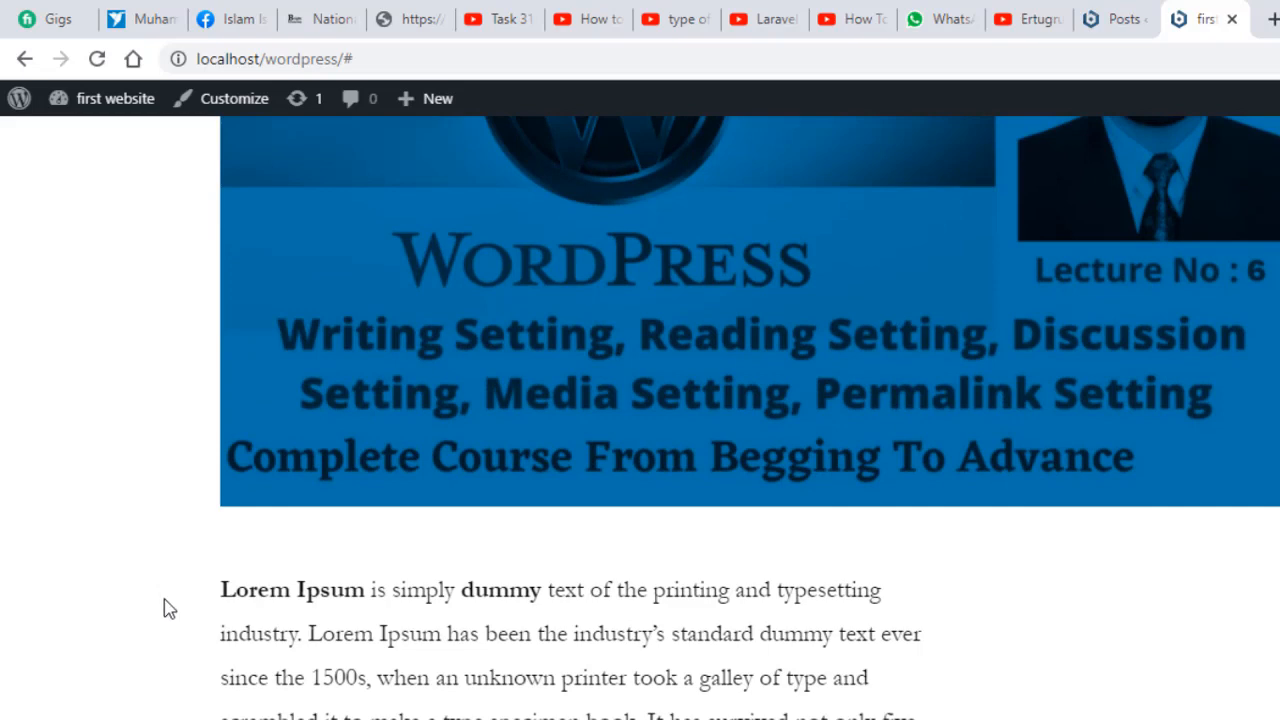
scroll(166, 606, "down", 5)
scroll(171, 606, "up", 10)
scroll(185, 598, "up", 10)
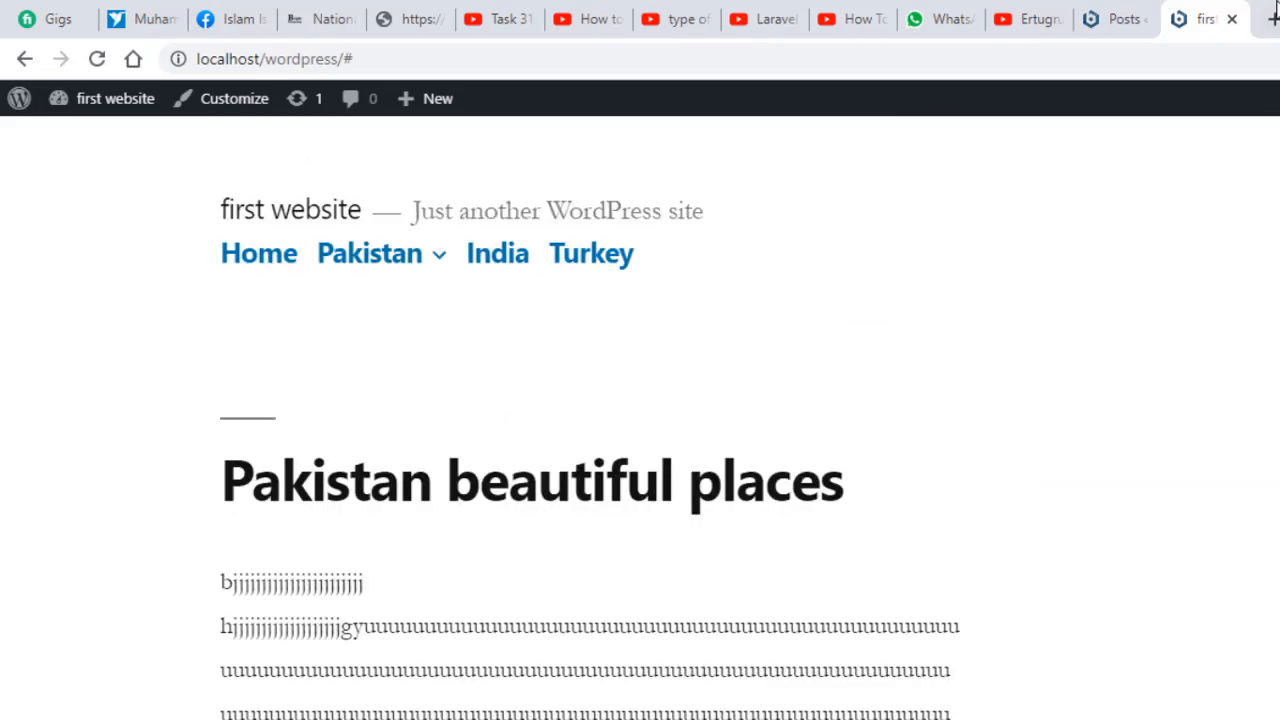
left_click(1128, 16)
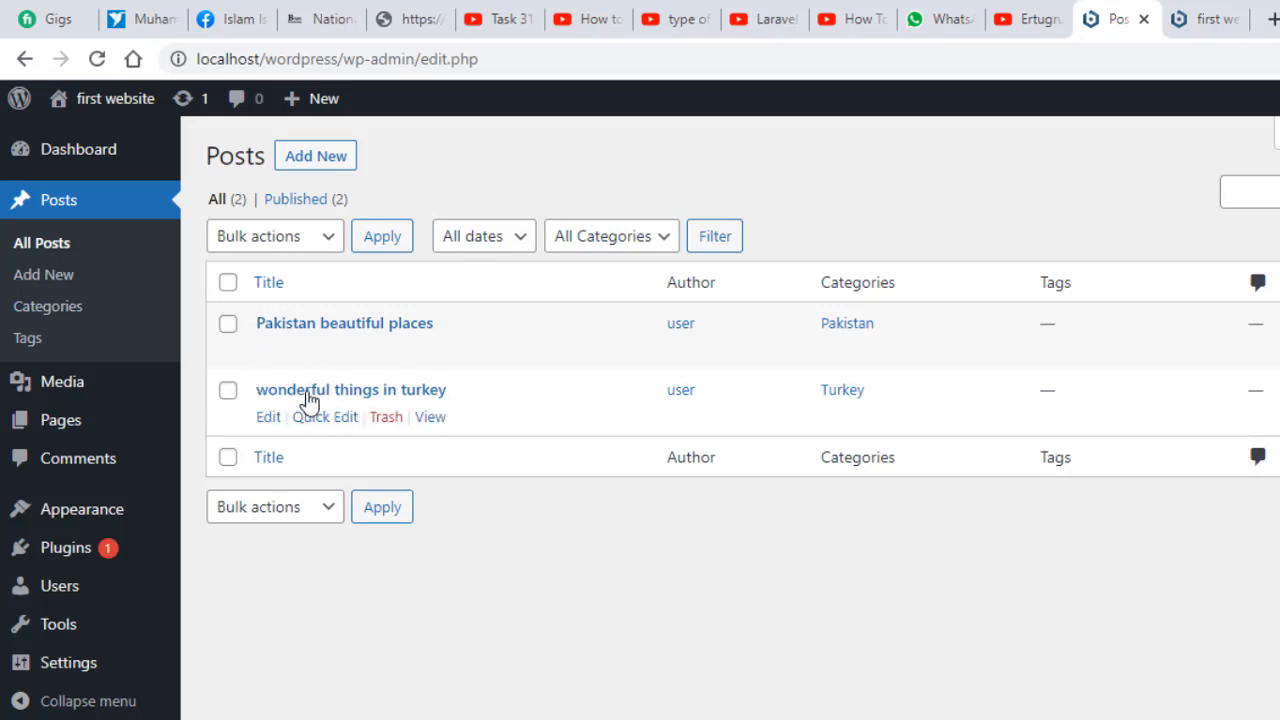
left_click(1212, 15)
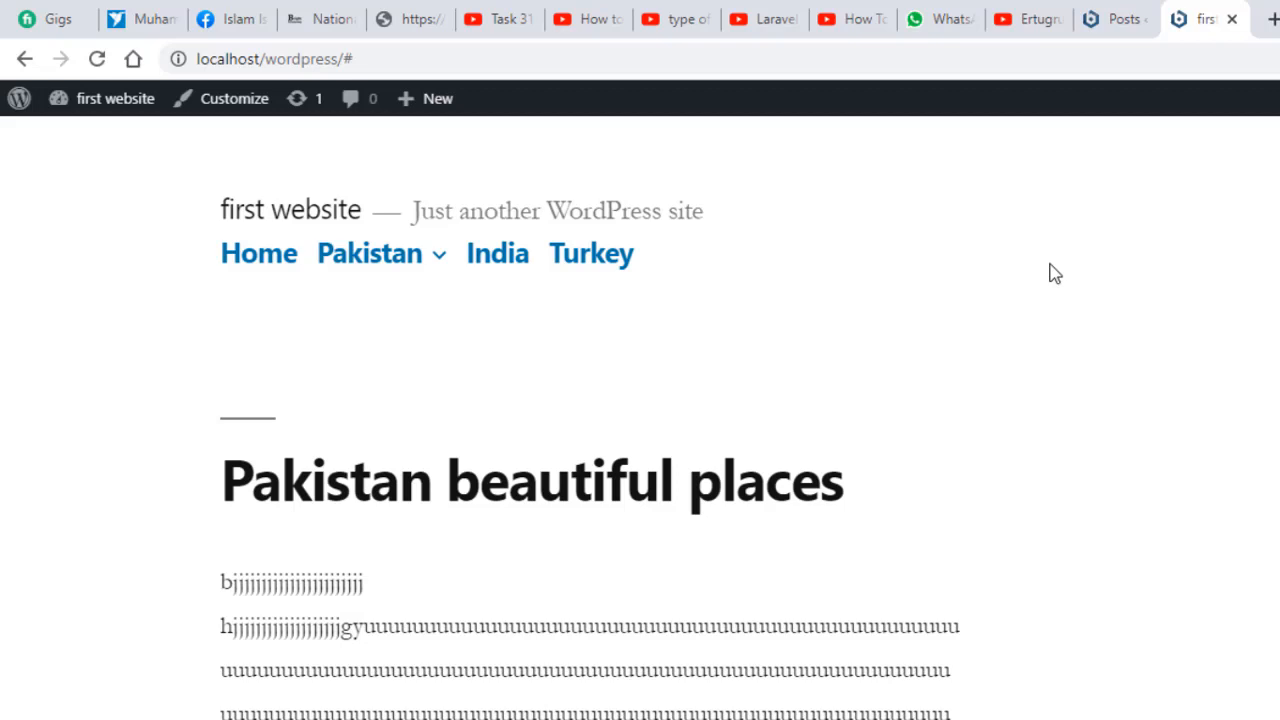
Open the "Pakistan beautiful places" post in the editor from the post list, and return to the list
left_click(1125, 16)
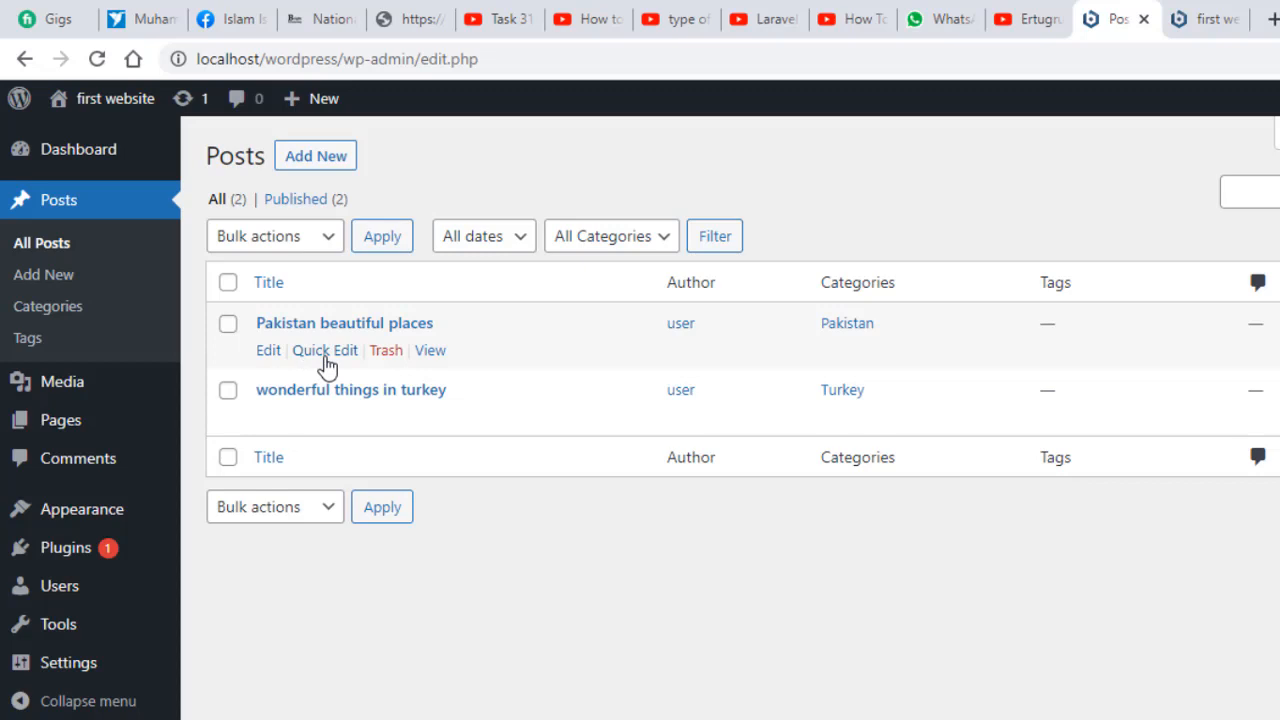
left_click(265, 351)
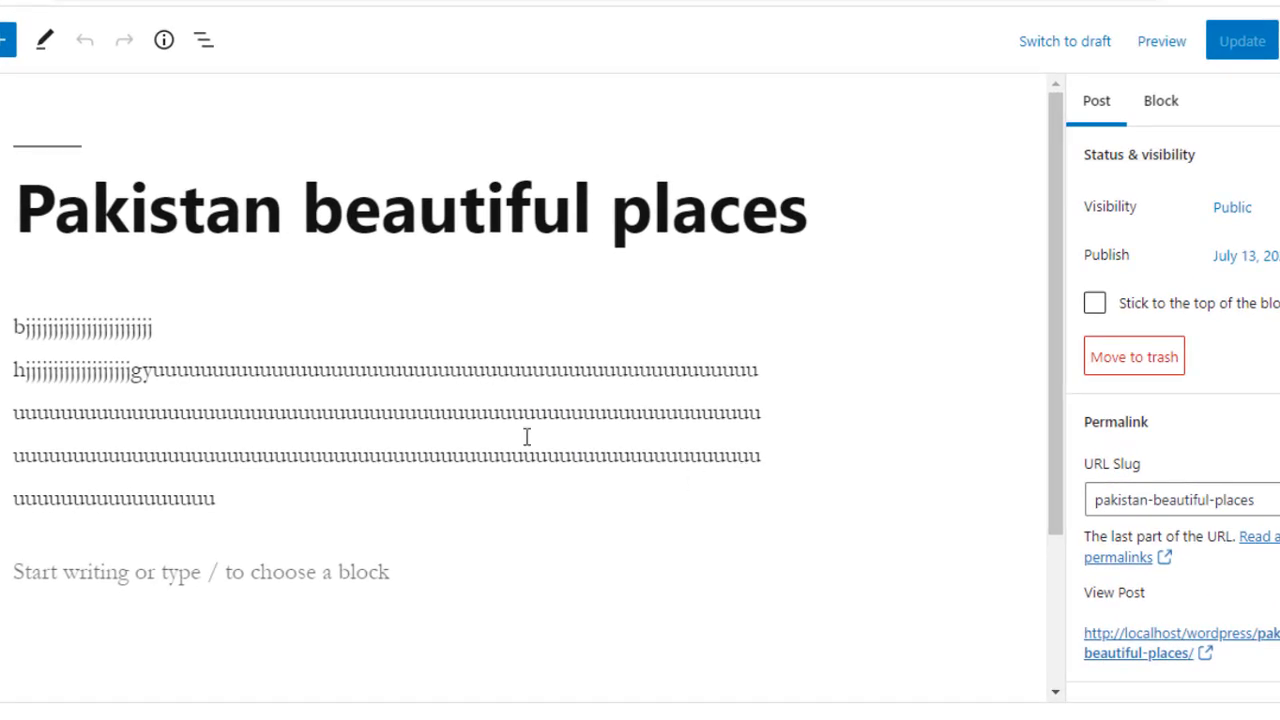
left_click(10, 2)
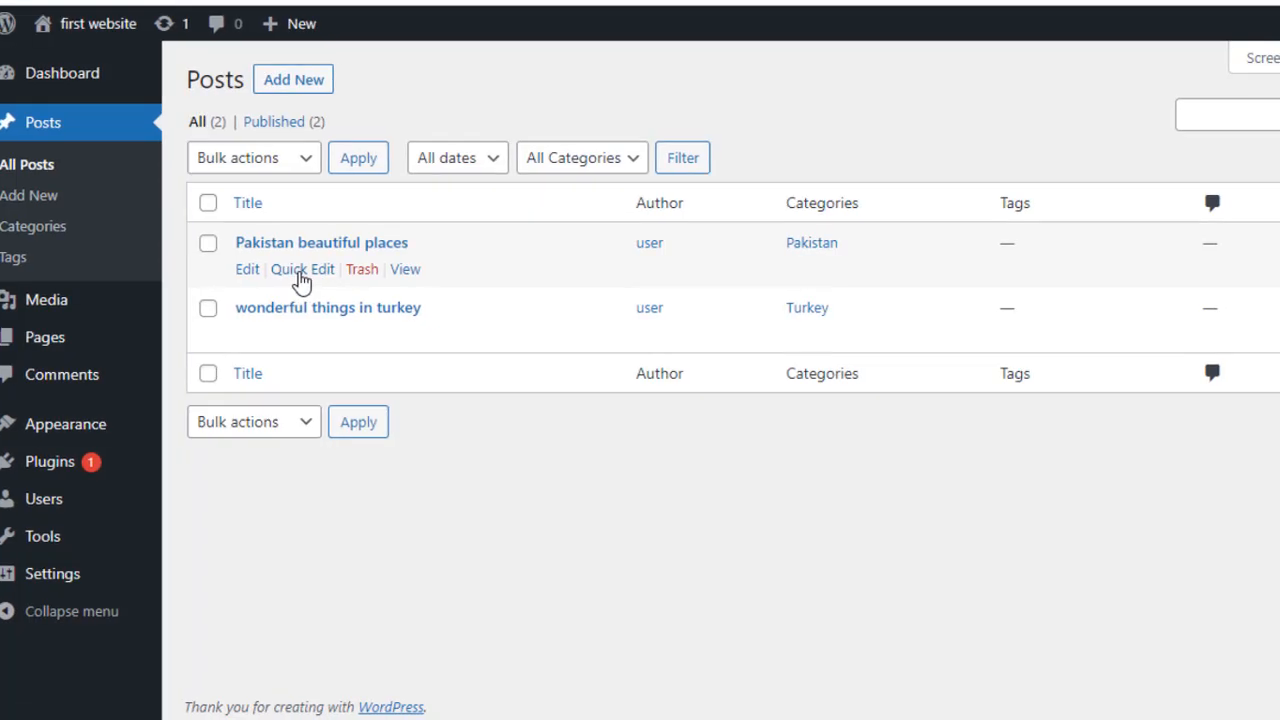
Open Quick Edit for "Pakistan beautiful places" and compare the admin page's address with the front page's address
left_click(301, 270)
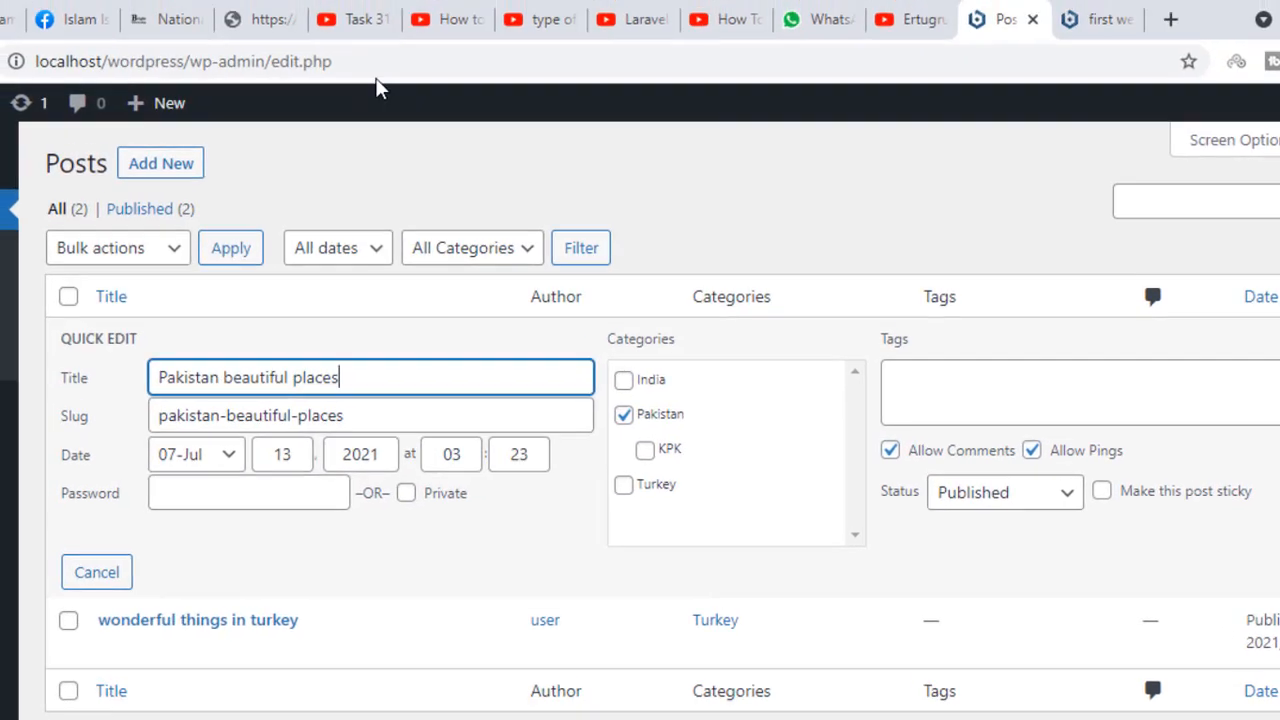
left_click_drag(352, 72, 10, 77)
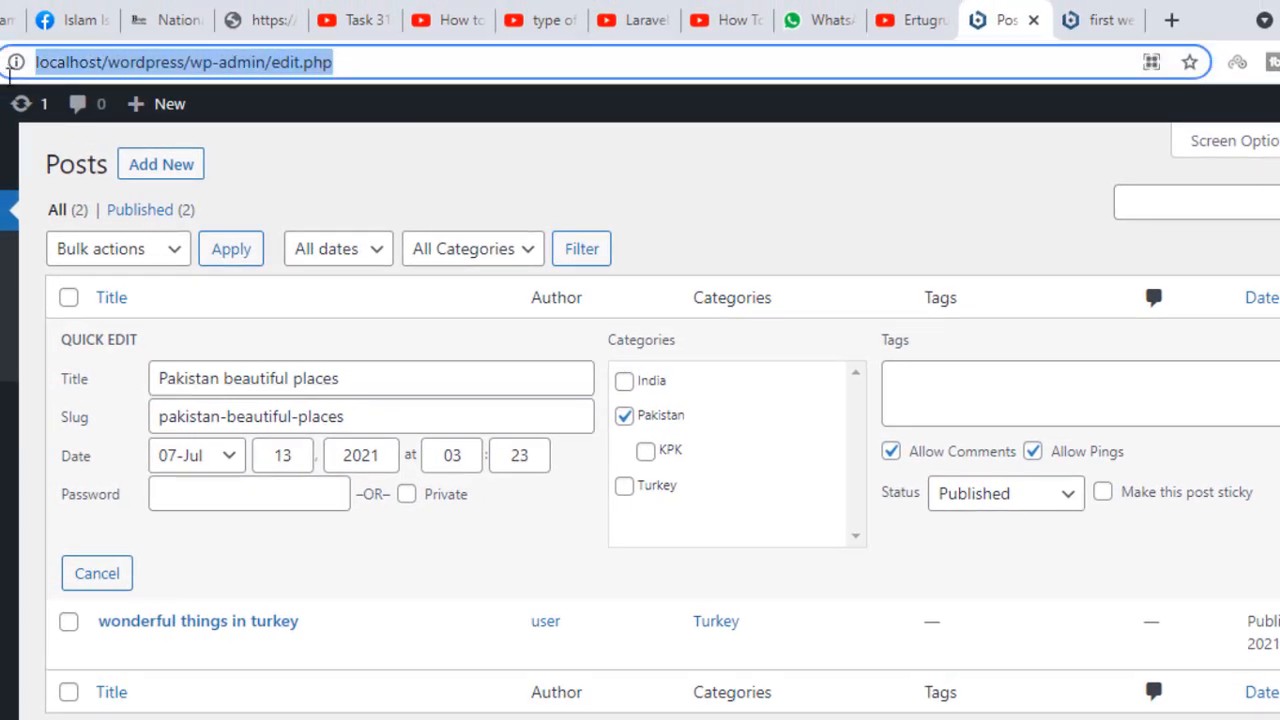
left_click(1088, 22)
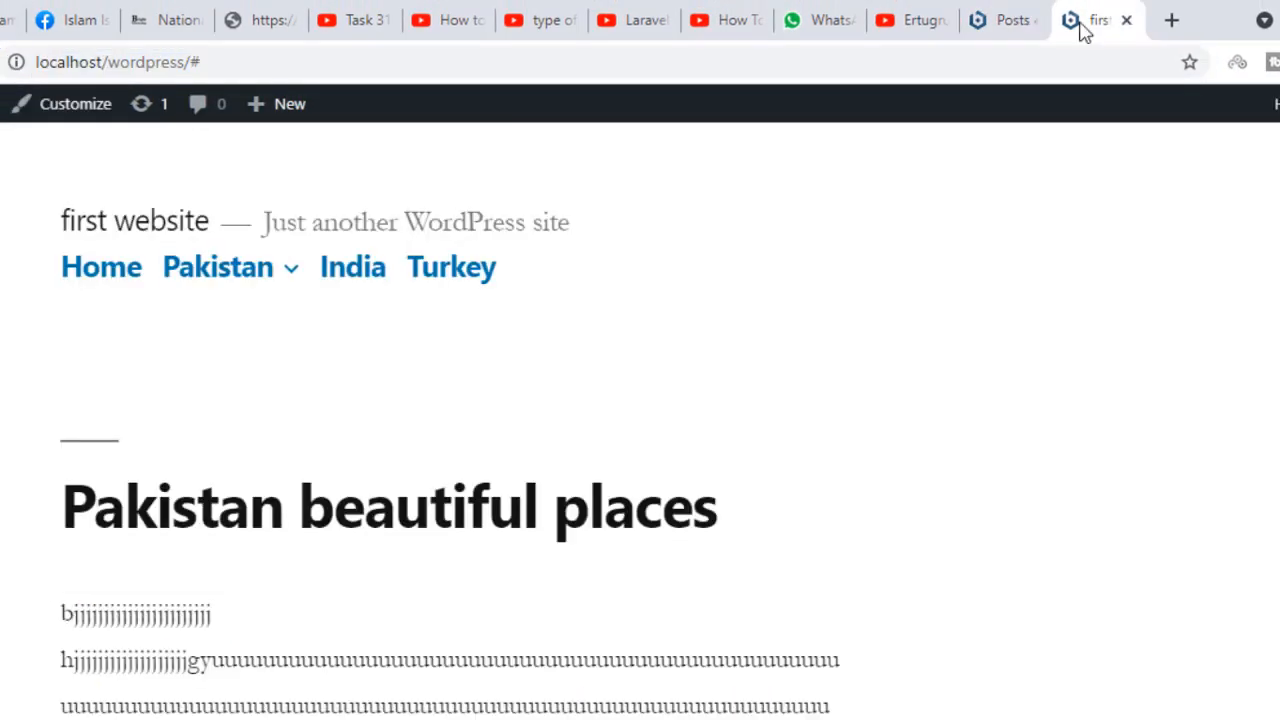
left_click(250, 66)
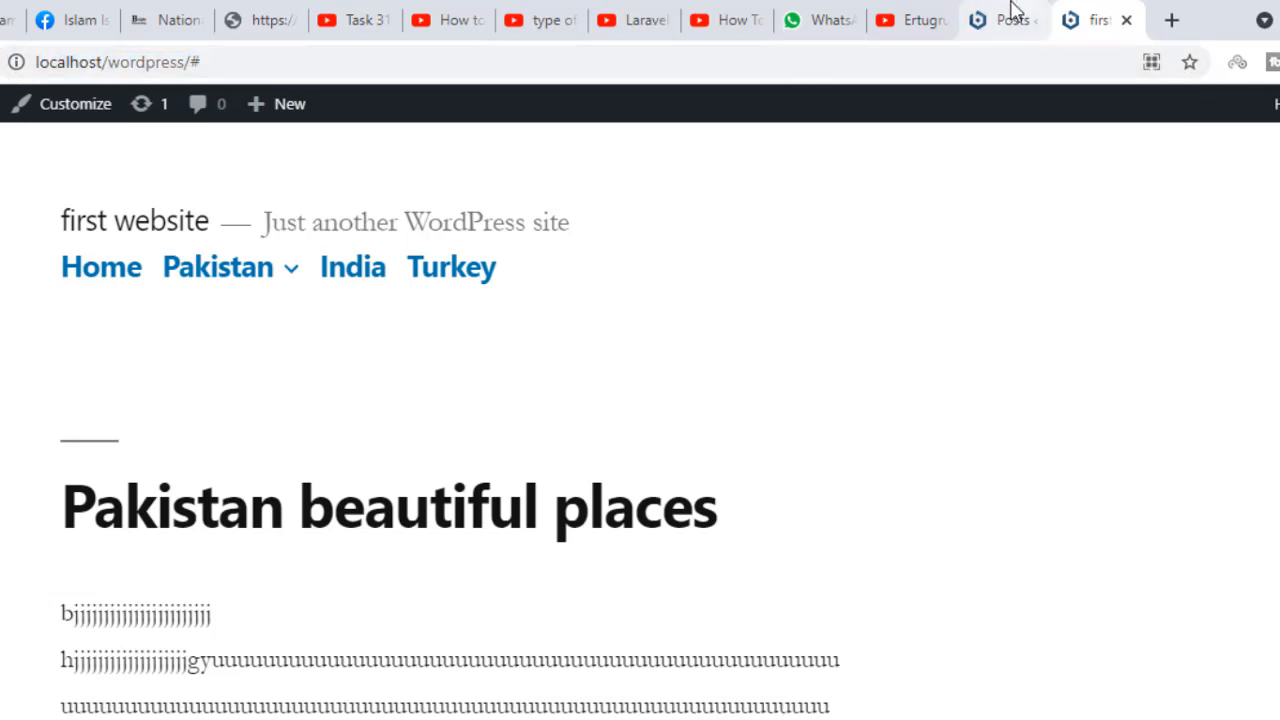
left_click(1012, 18)
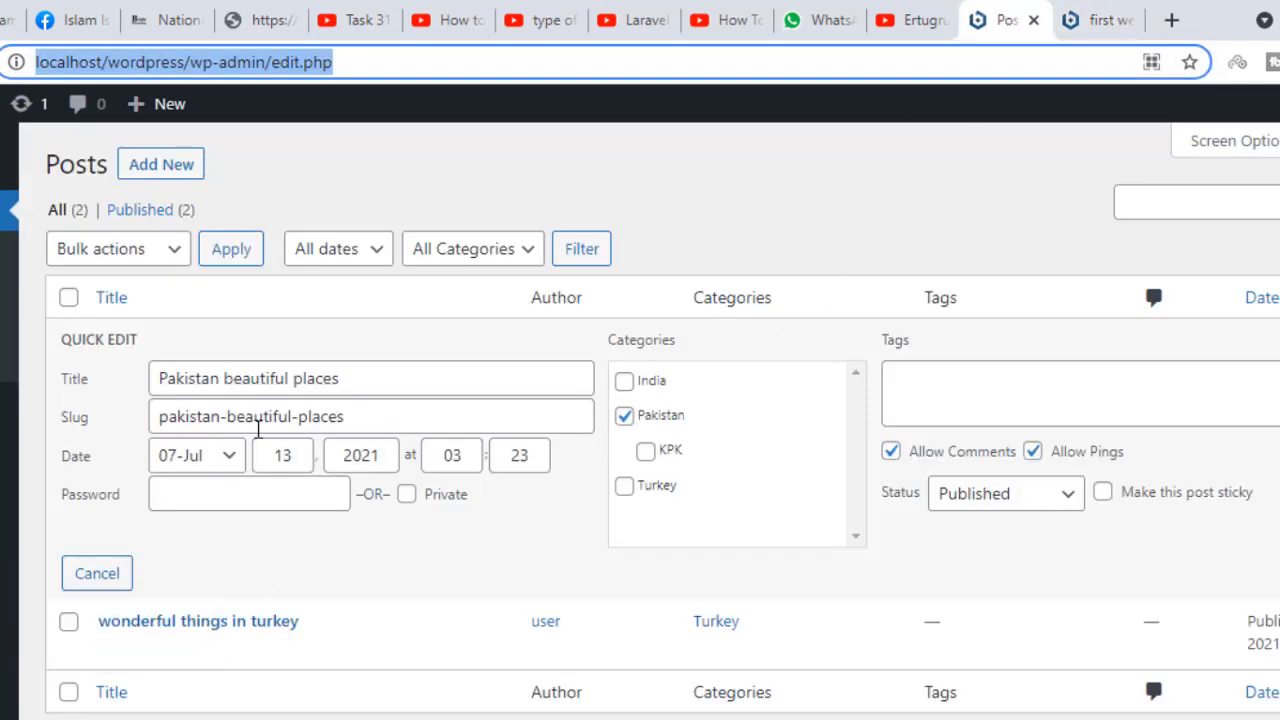
Open the "Pakistan beautiful places" post from the site's front page, examine the slug in its address, and return to the admin page
left_click(1100, 18)
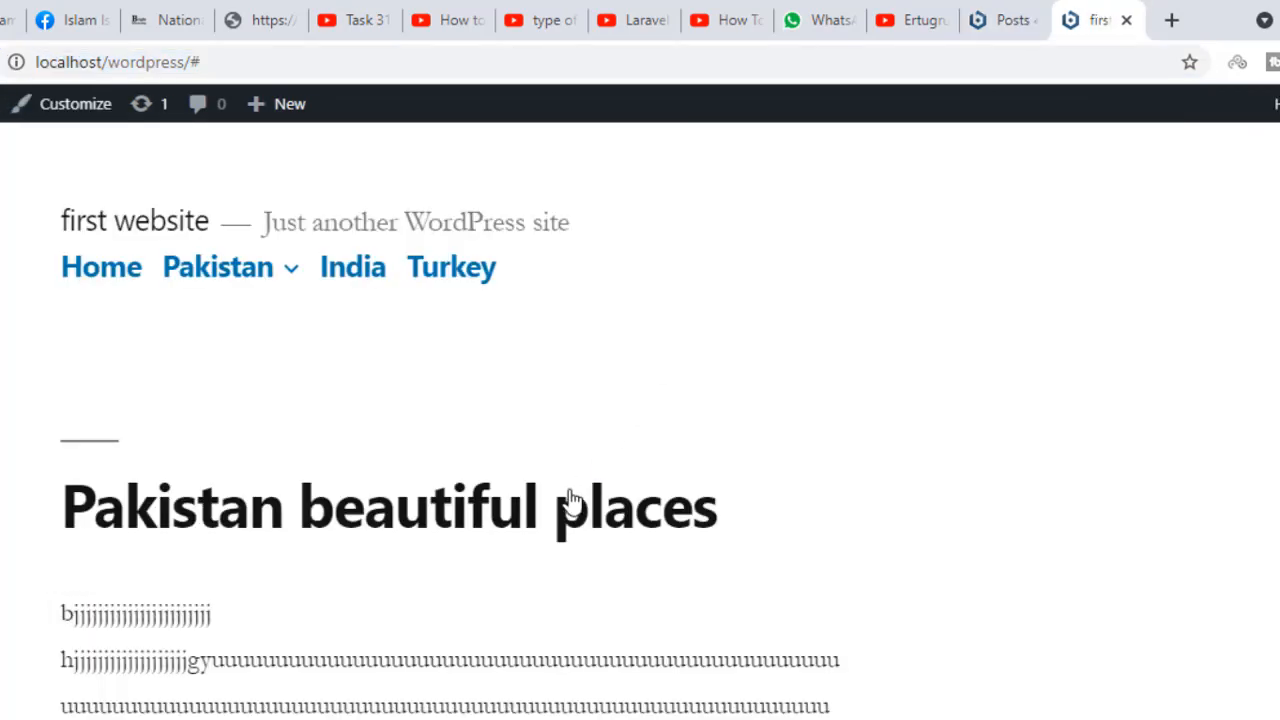
scroll(572, 500, "down", 3)
scroll(574, 500, "up", 3)
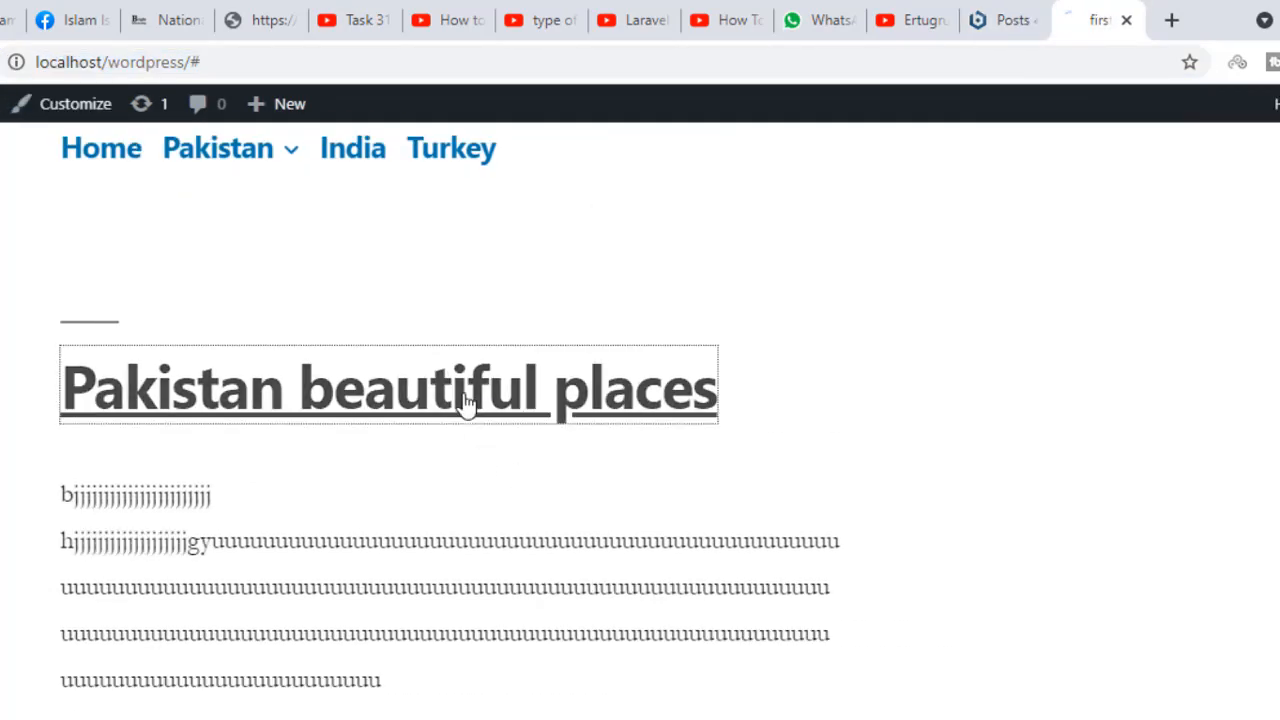
left_click(466, 406)
left_click_drag(200, 62, 381, 66)
left_click(1028, 16)
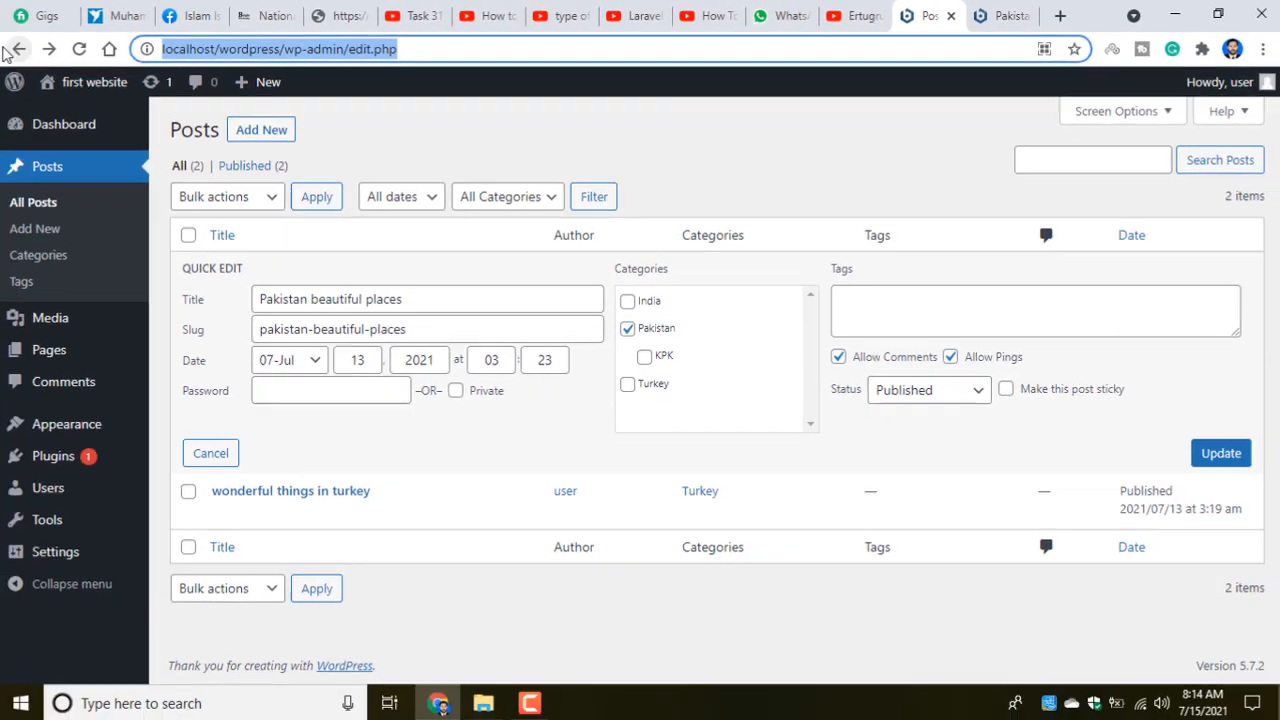
Leave Quick Edit without saving and reopen the list of all posts
left_click(18, 50)
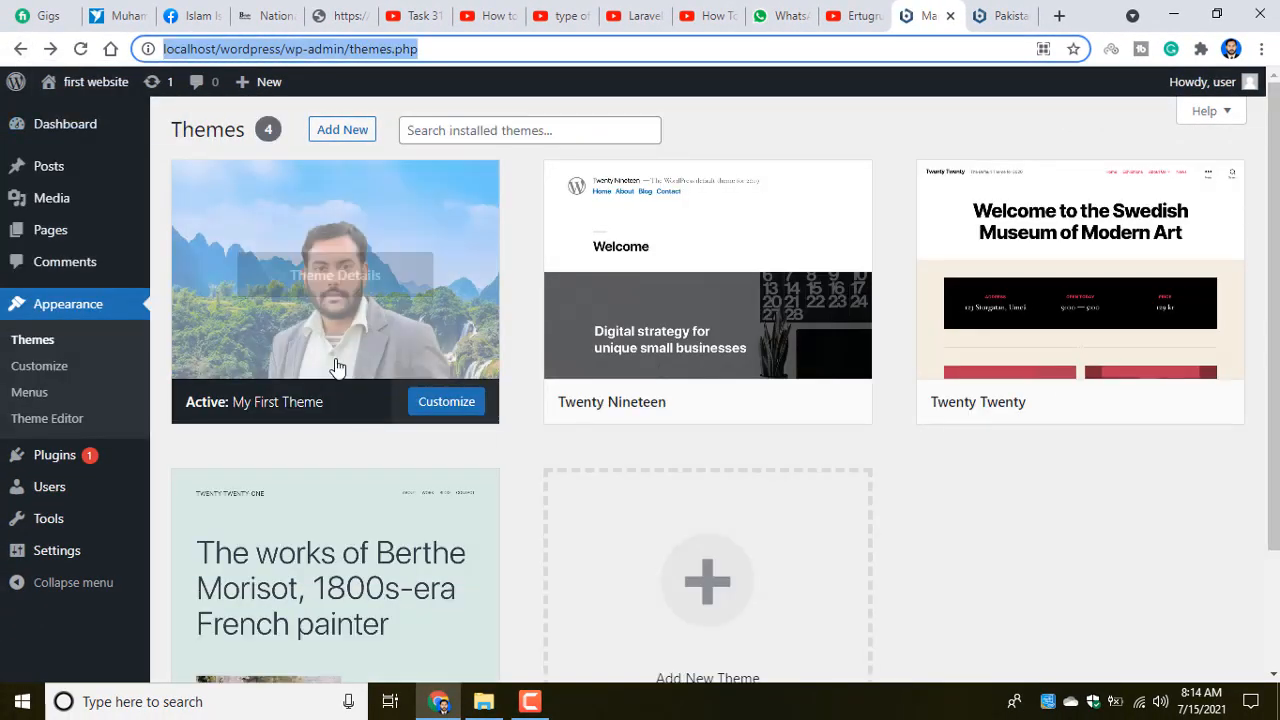
mouse_move(30, 172)
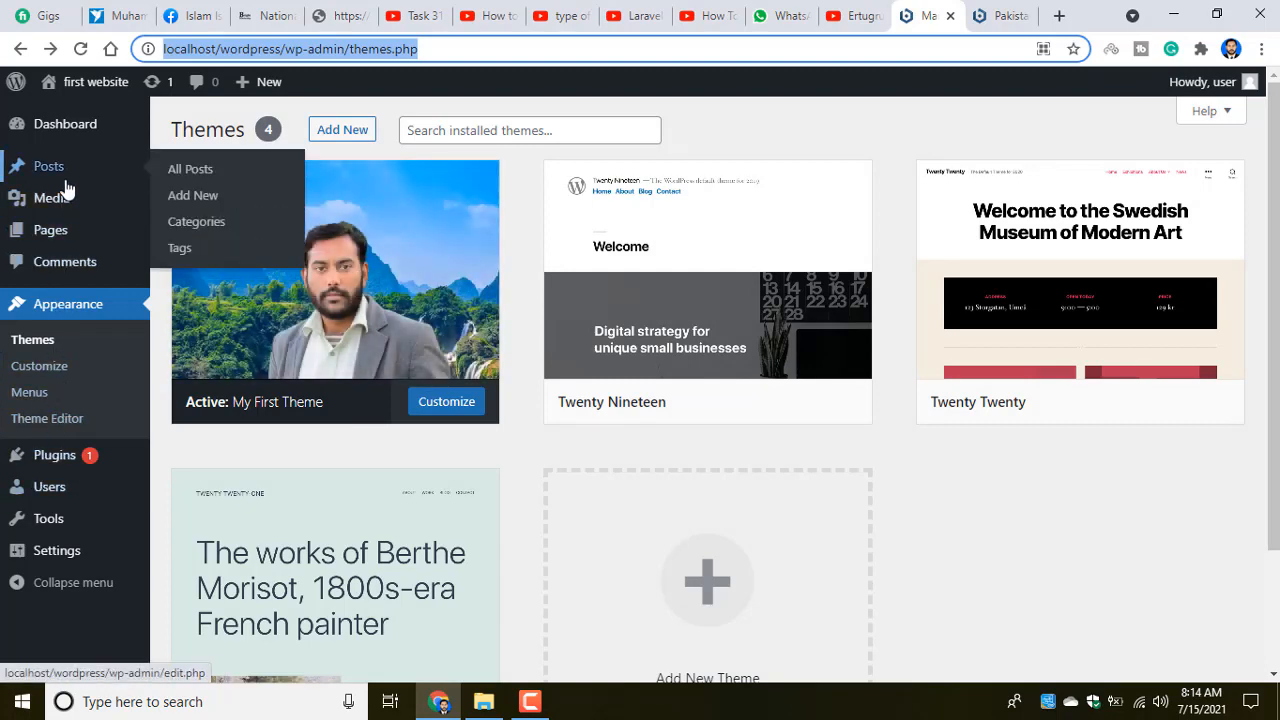
left_click(184, 172)
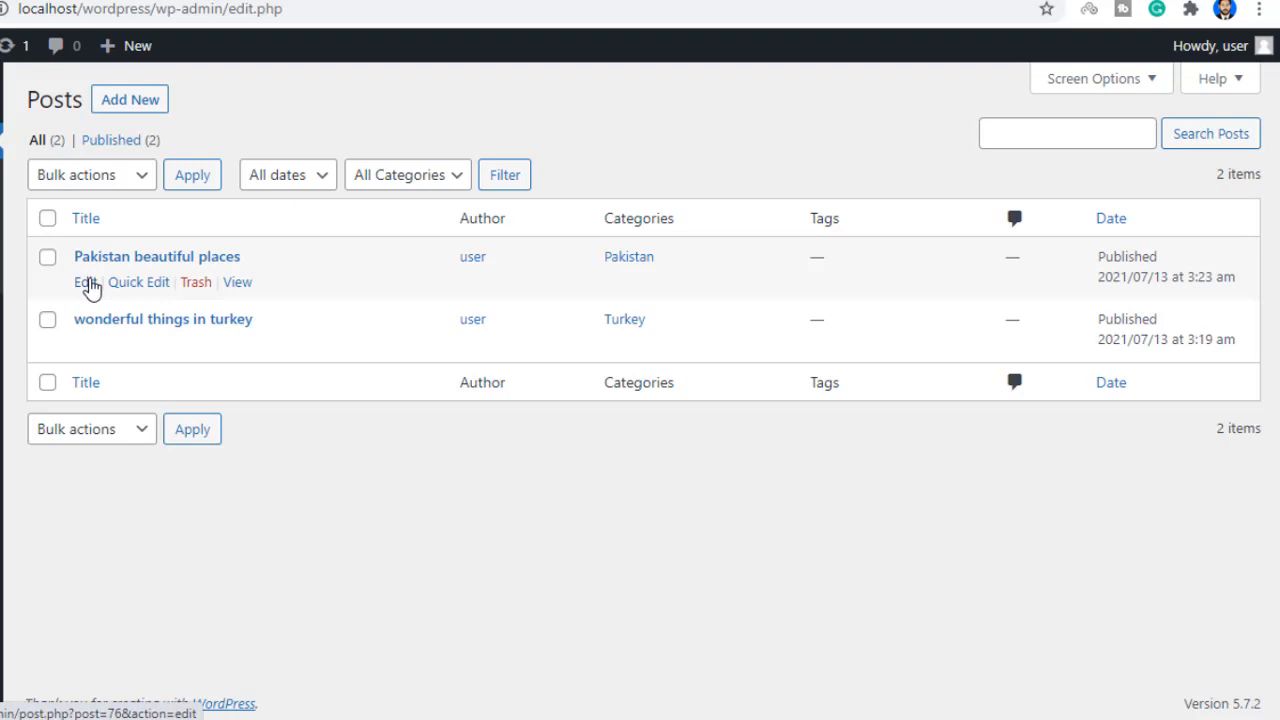
View "Pakistan beautiful places" from the post list in a new browser tab, and return to the list
right_click(240, 289)
left_click(276, 297)
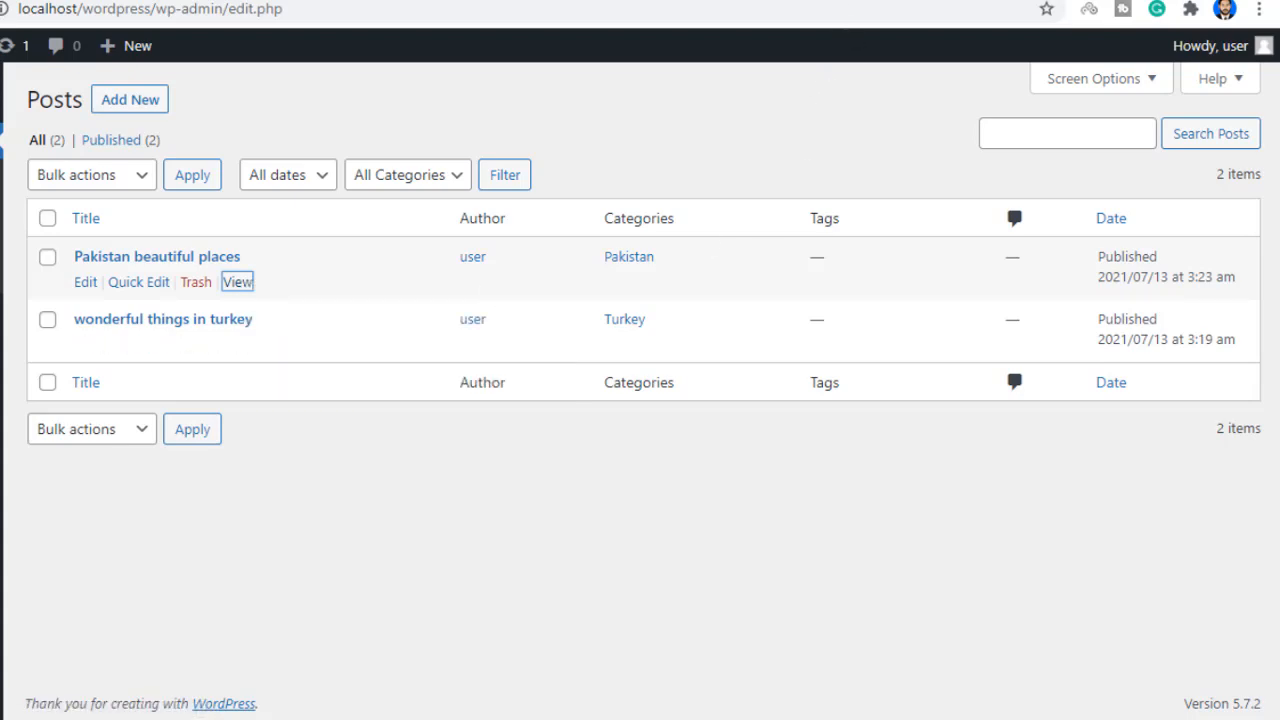
left_click(330, 2)
scroll(163, 471, "down", 13)
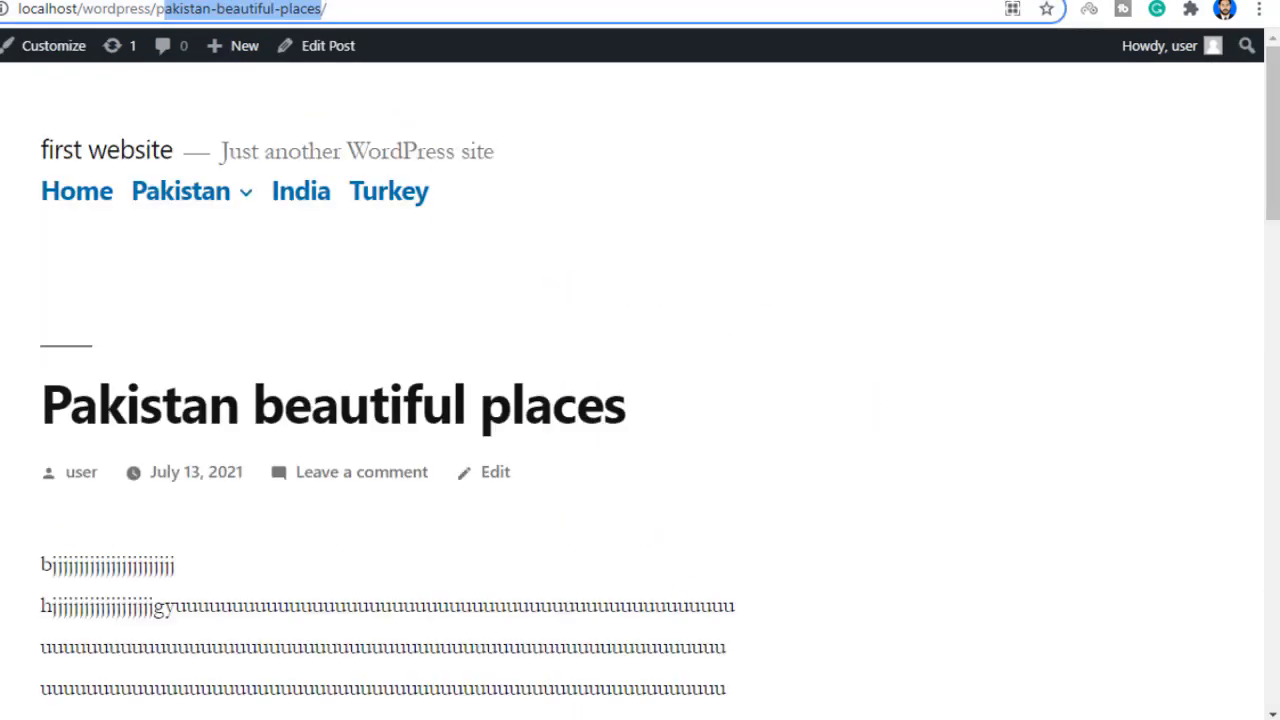
left_click(300, 2)
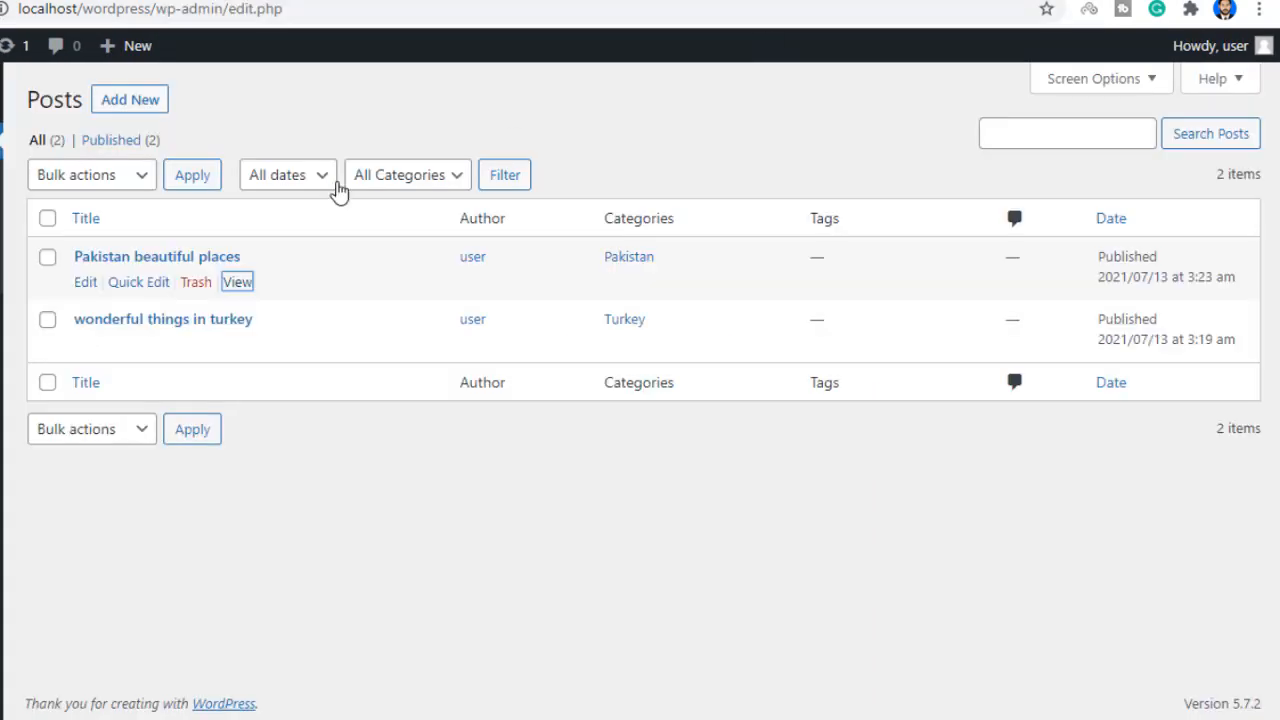
Open "Pakistan beautiful places" for editing, examine its title, paragraph and empty block, and return to the post list
left_click(86, 284)
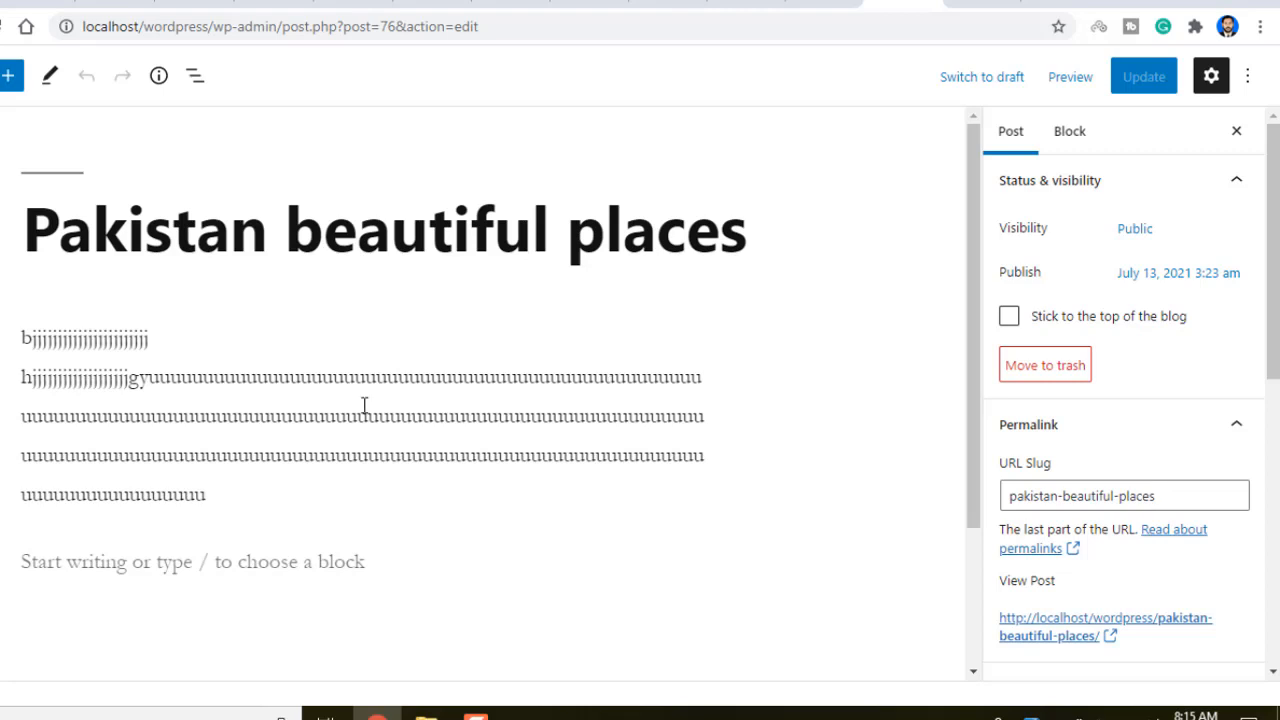
left_click_drag(175, 422, 37, 378)
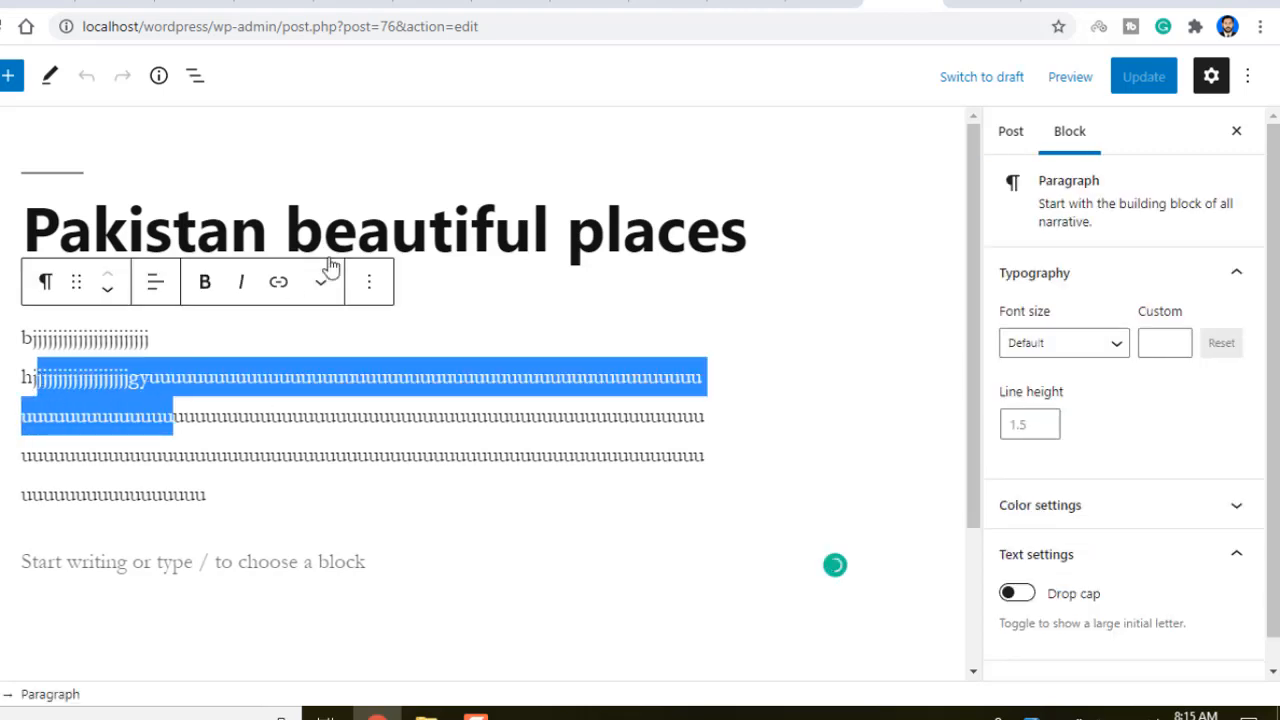
left_click(377, 220)
scroll(294, 437, "down", 2)
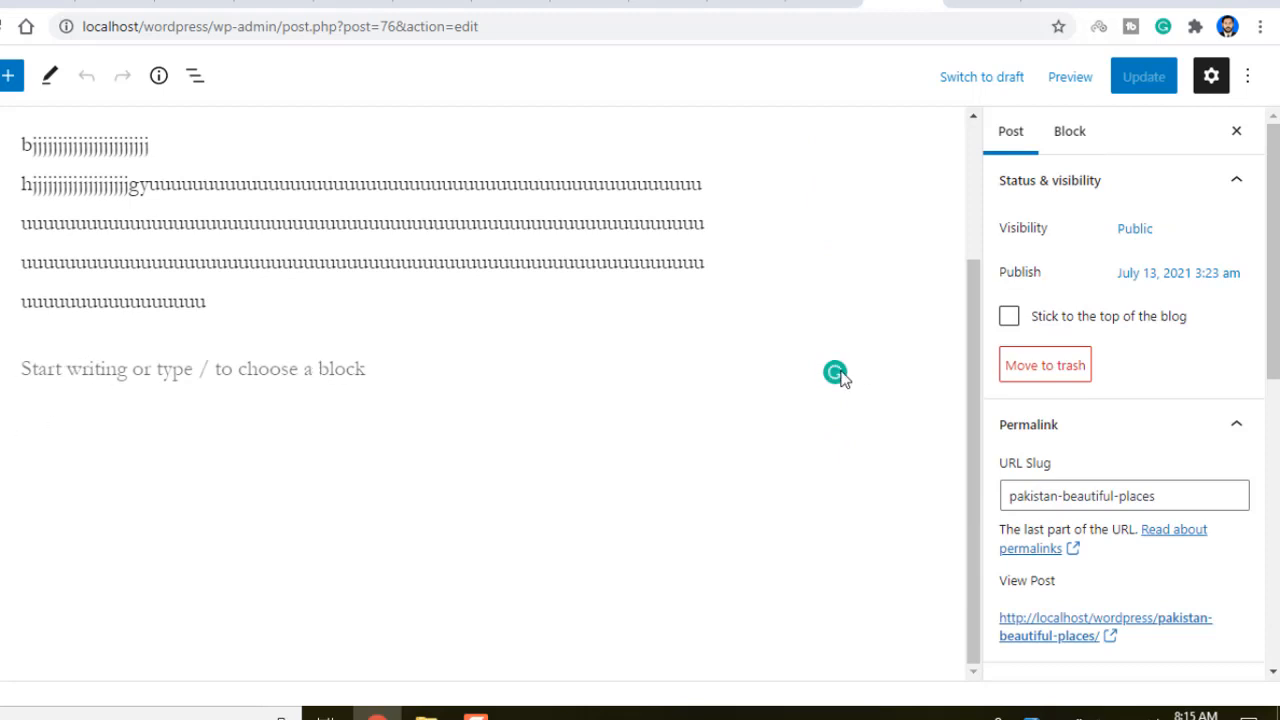
left_click(612, 400)
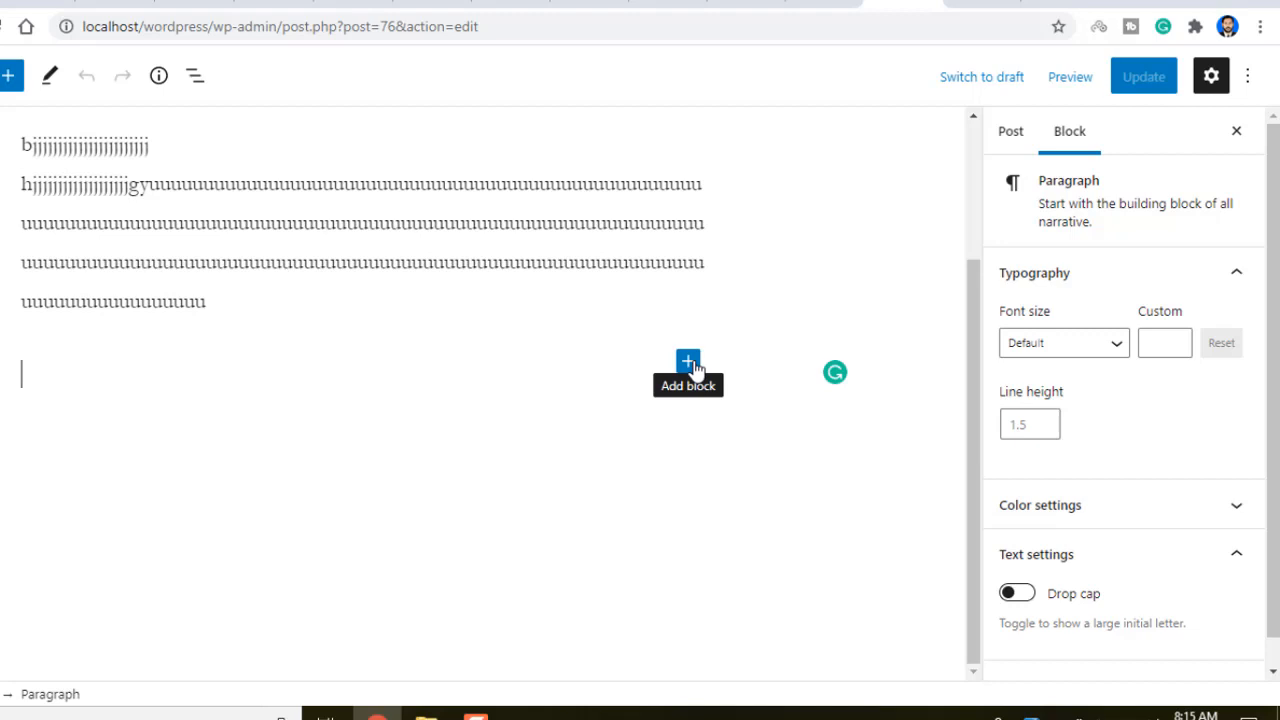
scroll(586, 417, "up", 2)
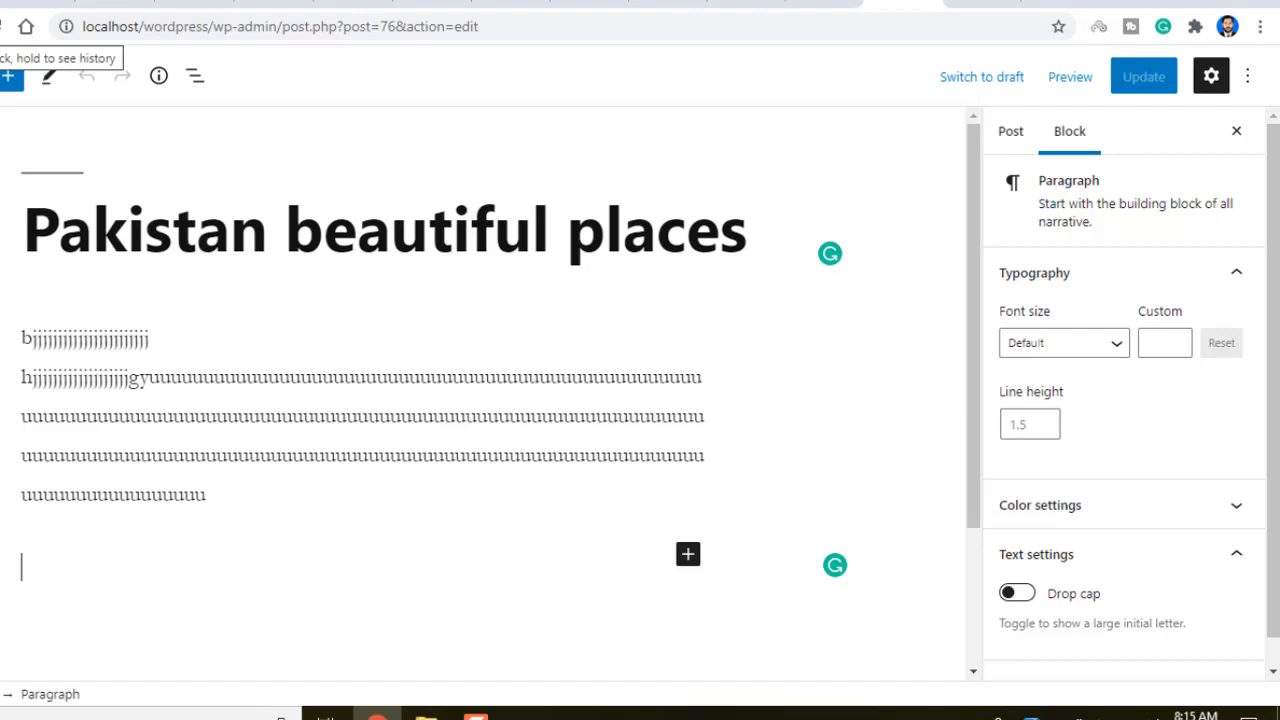
left_click(0, 27)
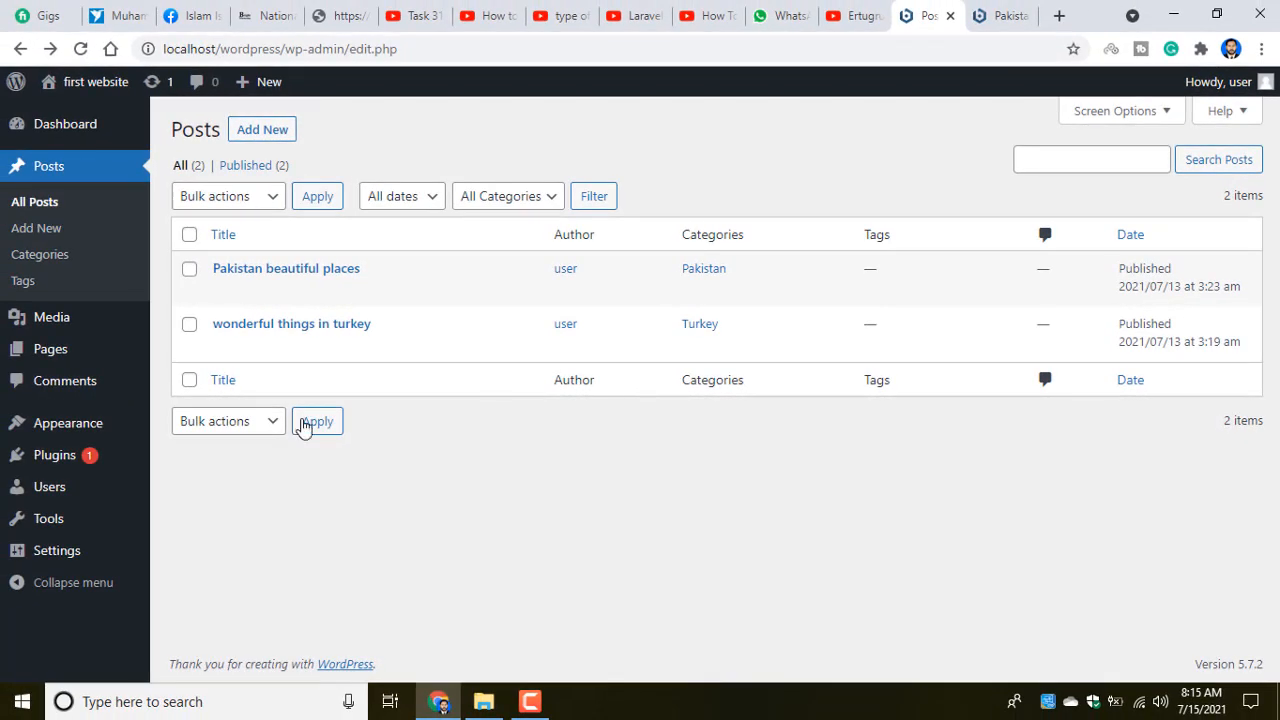
Move the "wonderful things in turkey" post to the trash
mouse_move(205, 328)
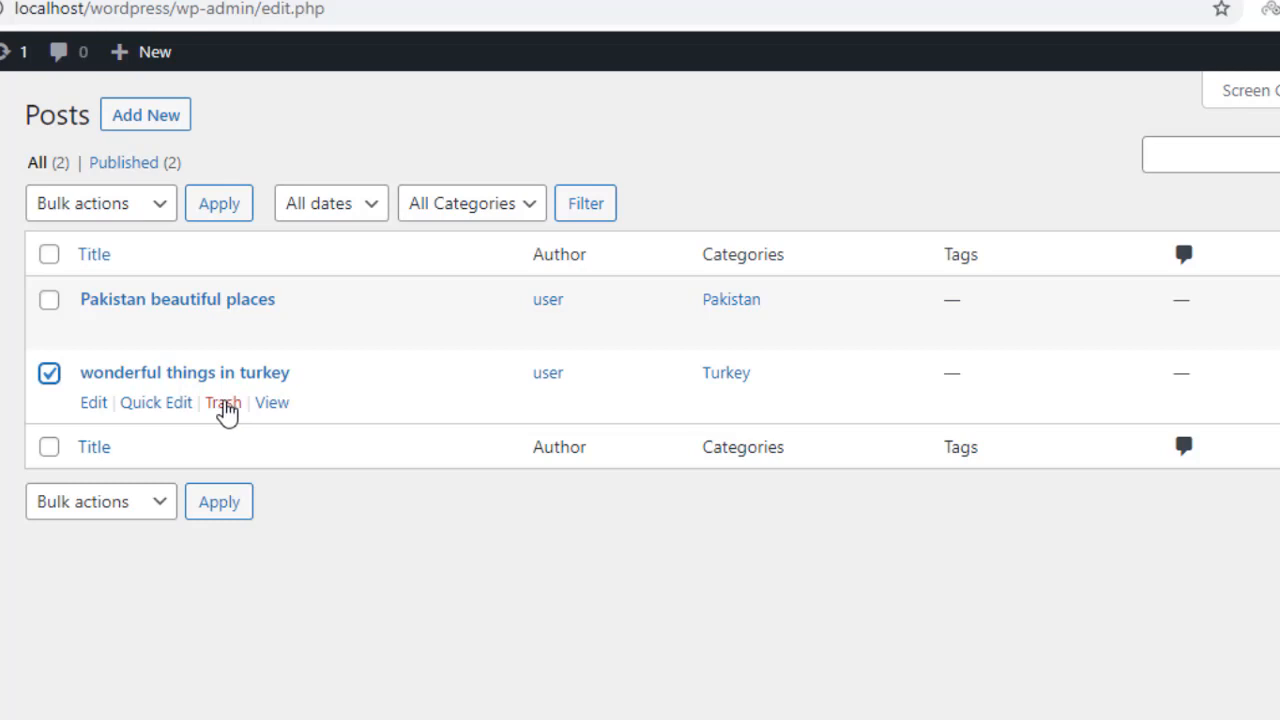
left_click(223, 403)
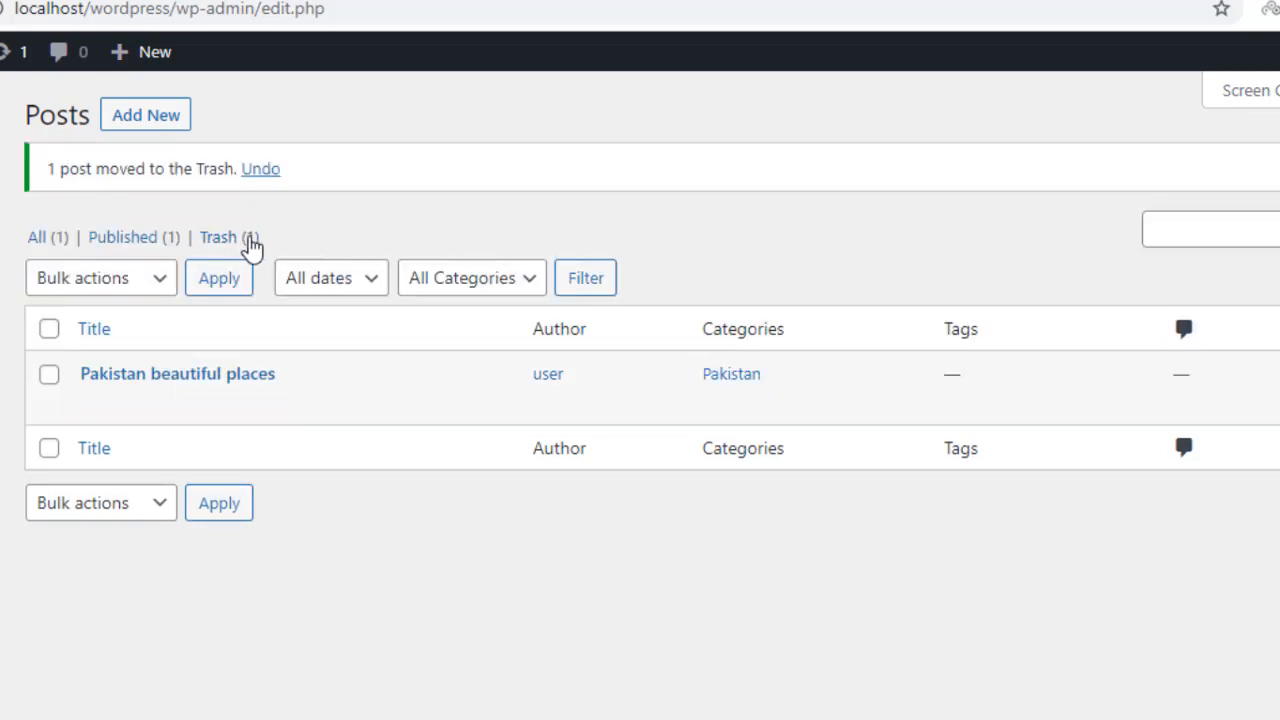
mouse_move(109, 397)
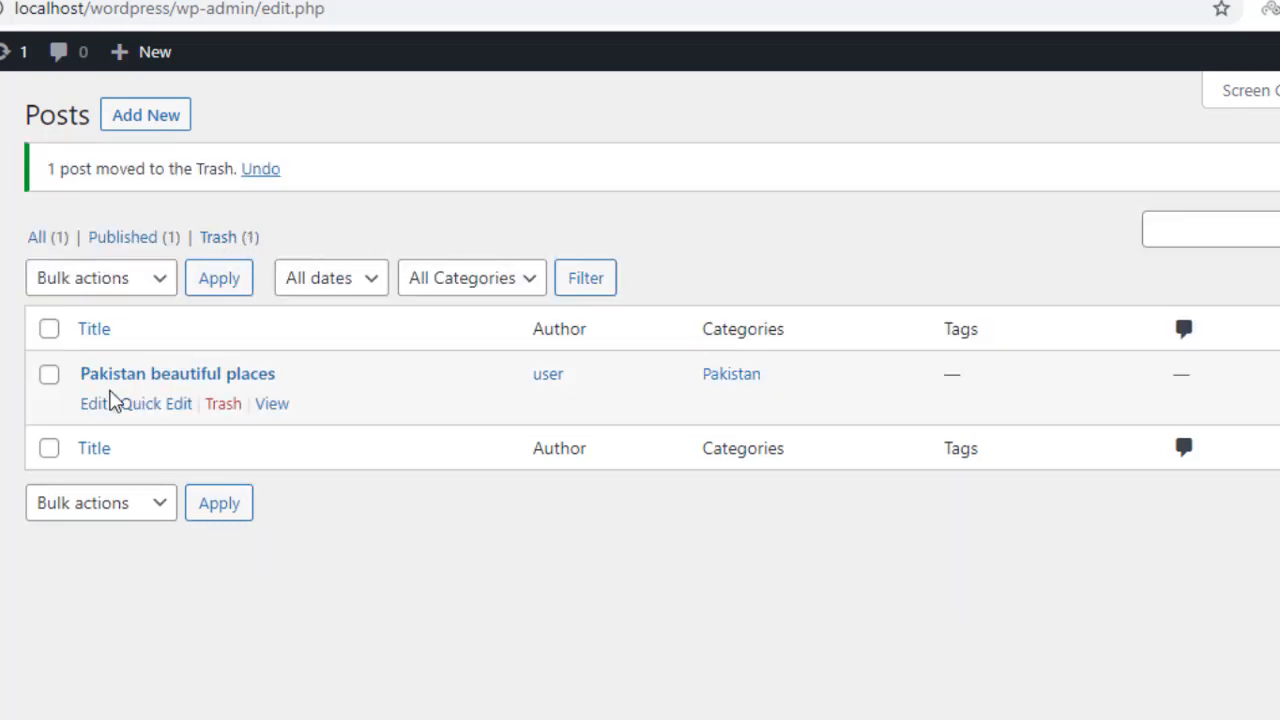
Restore the "wonderful things in turkey" post from the trash and return to the list of all posts
left_click(231, 245)
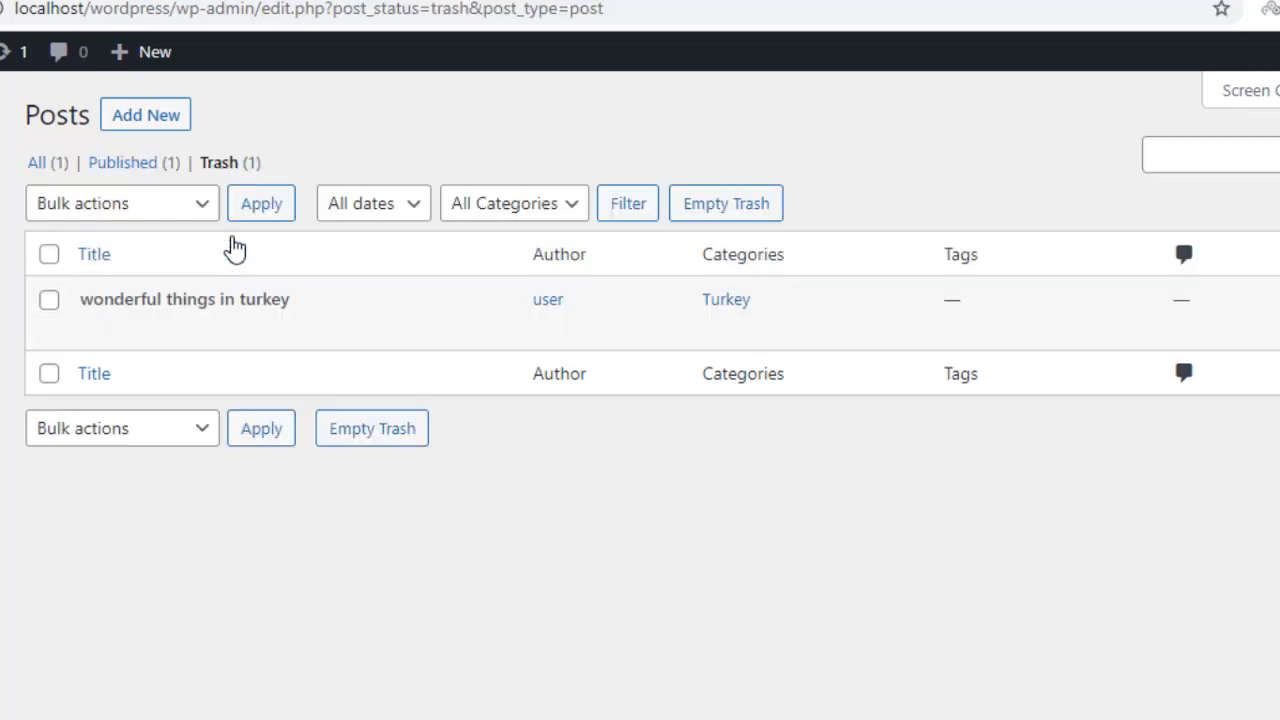
mouse_move(368, 305)
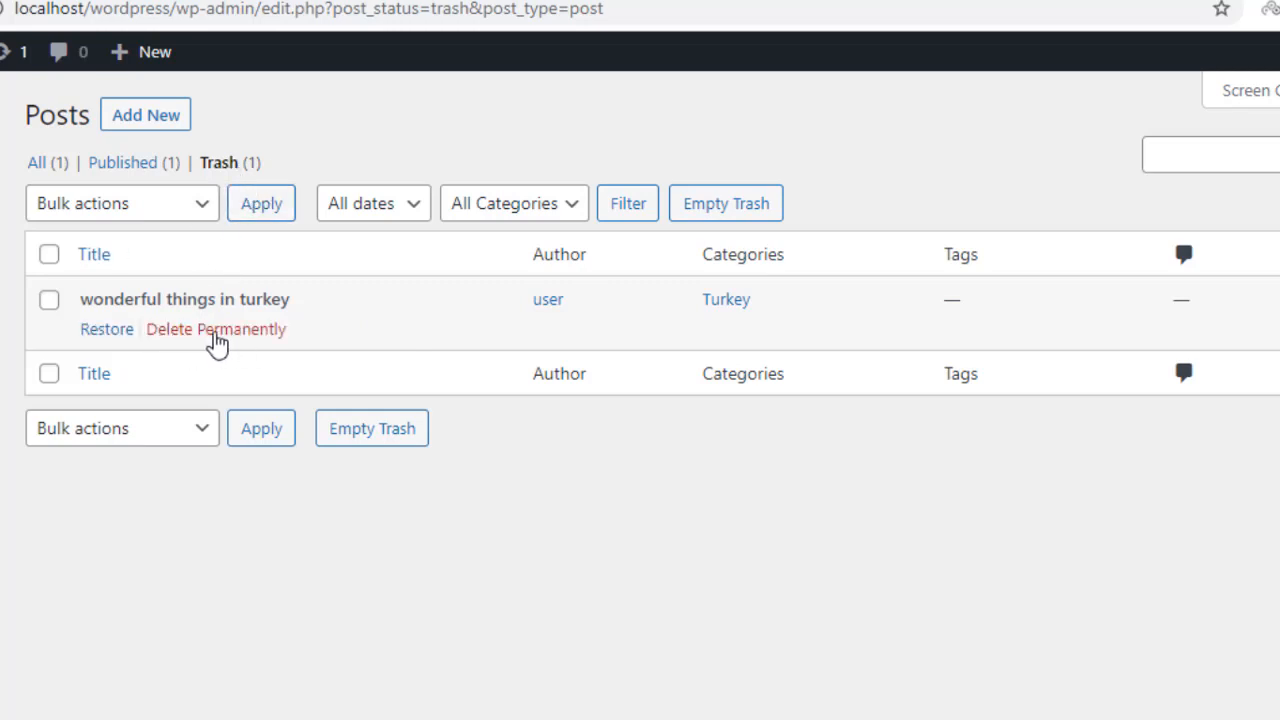
left_click(117, 338)
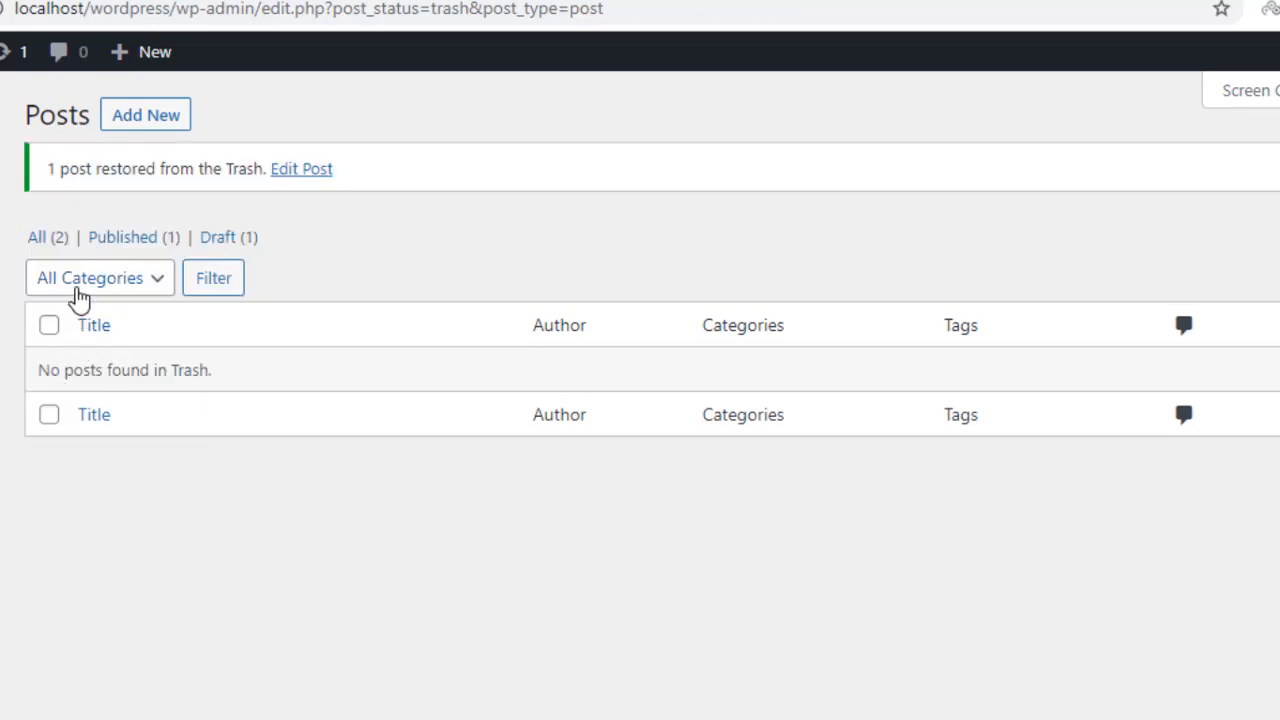
left_click(43, 240)
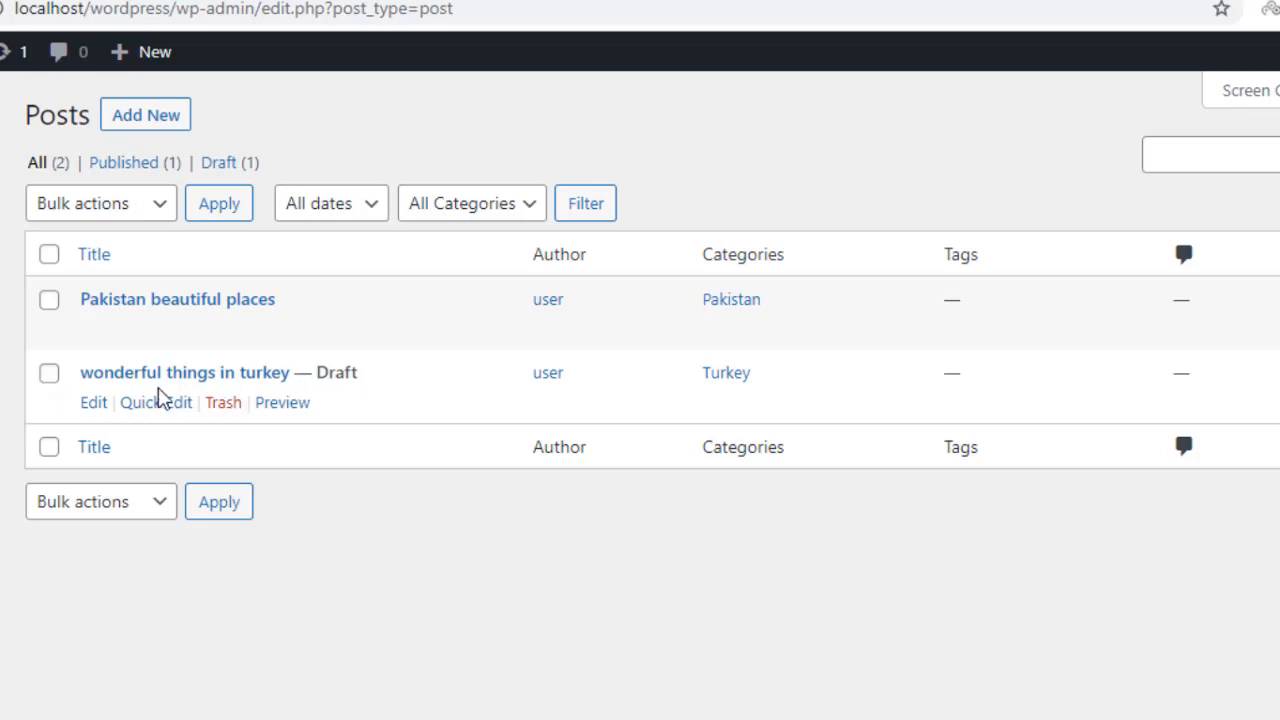
Select the "wonderful things in turkey" draft and move it to the trash
right_click(49, 378)
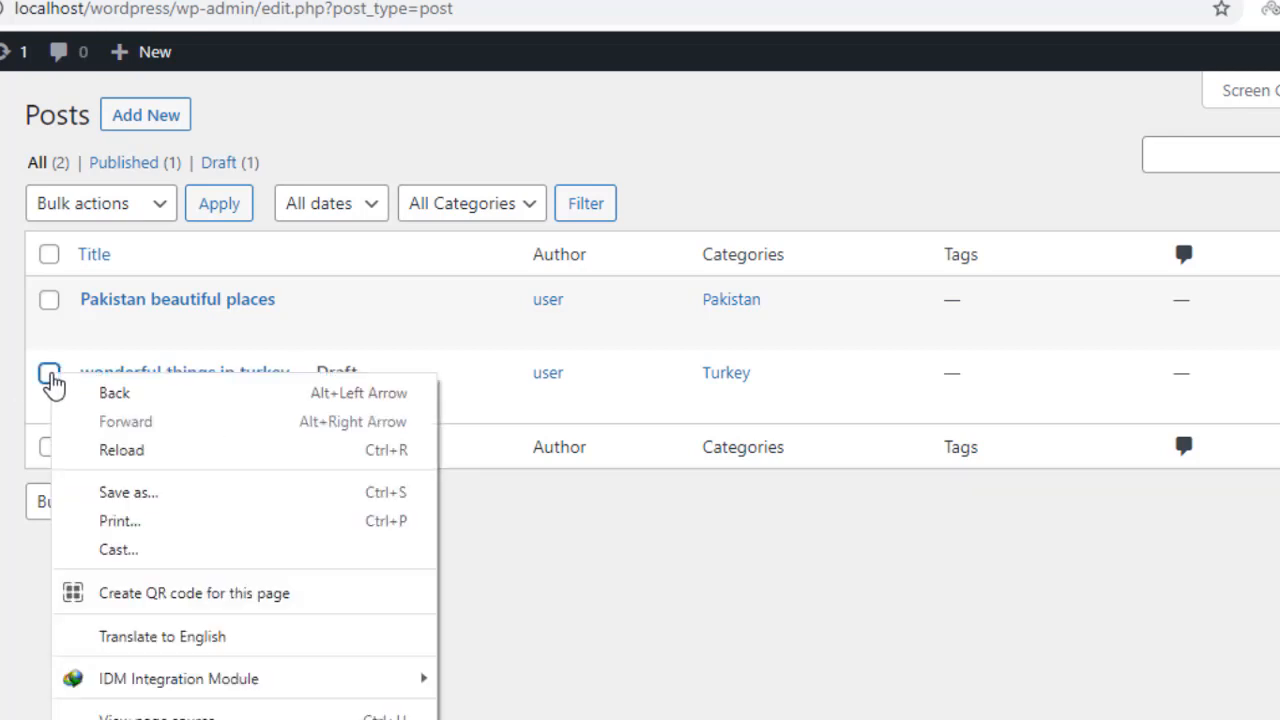
left_click(49, 376)
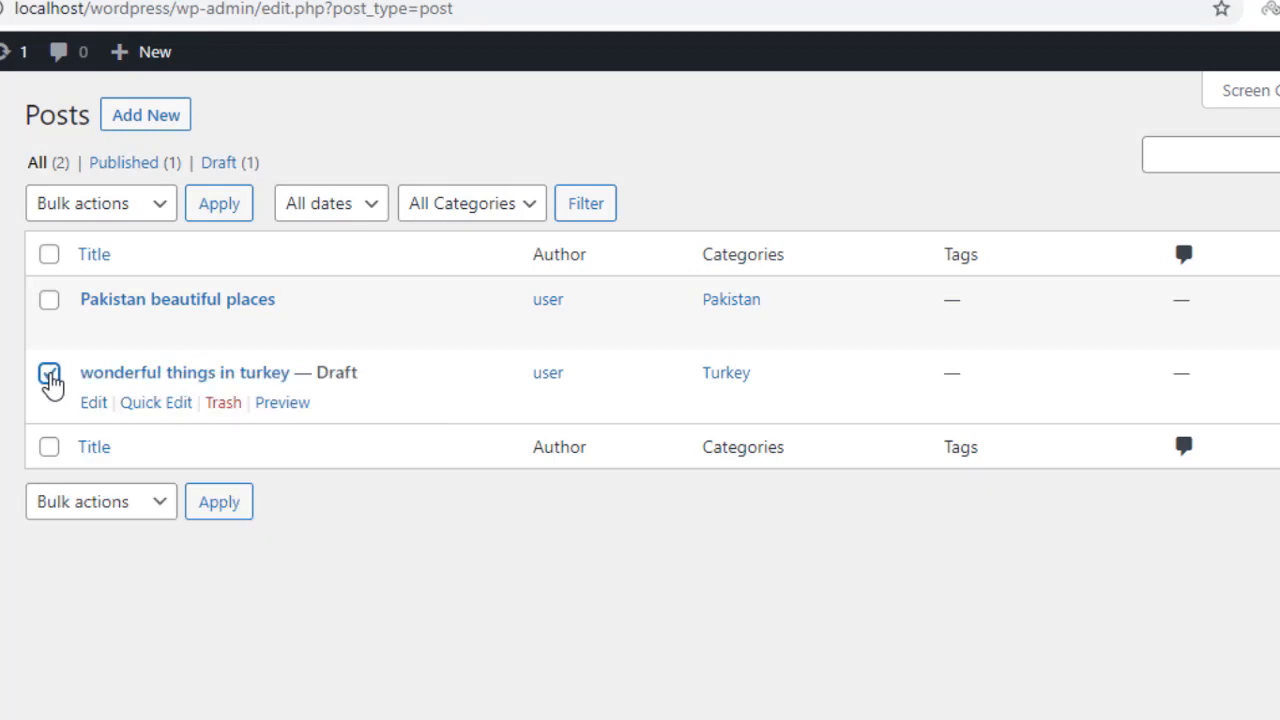
left_click(223, 403)
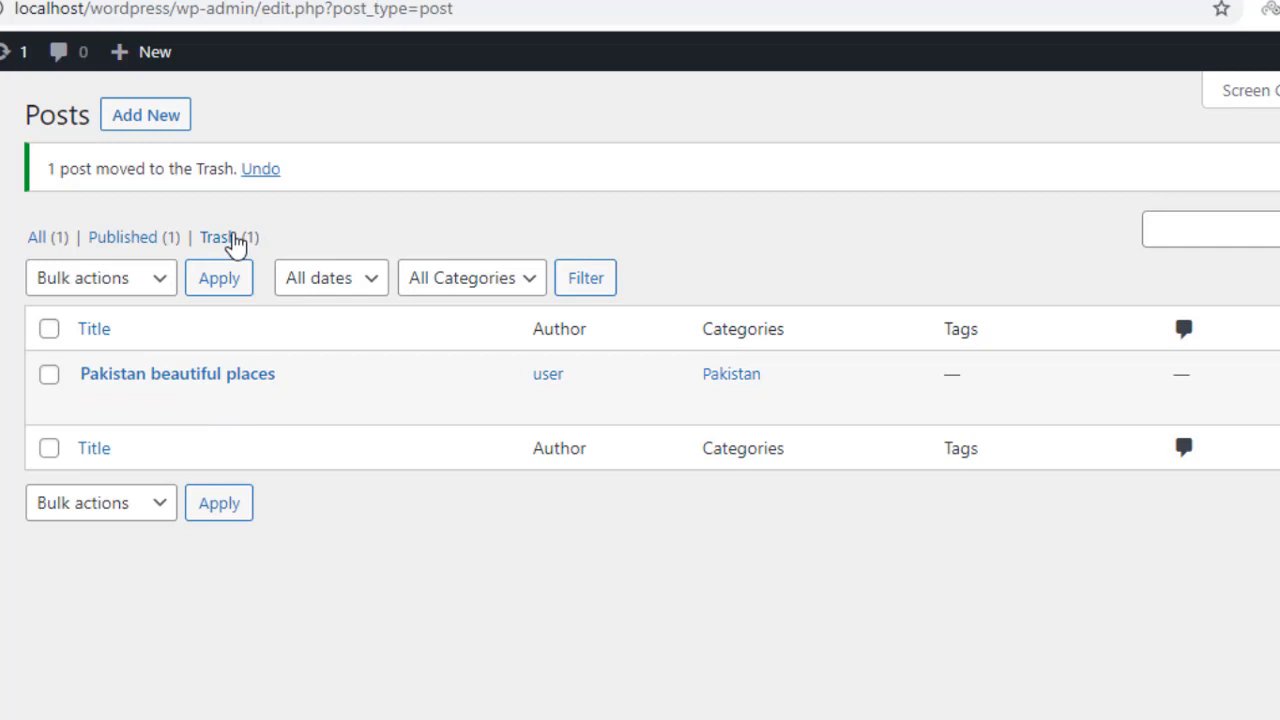
Select "wonderful things in turkey" among the trashed posts, restore it again, and reopen the list of all posts
left_click(218, 238)
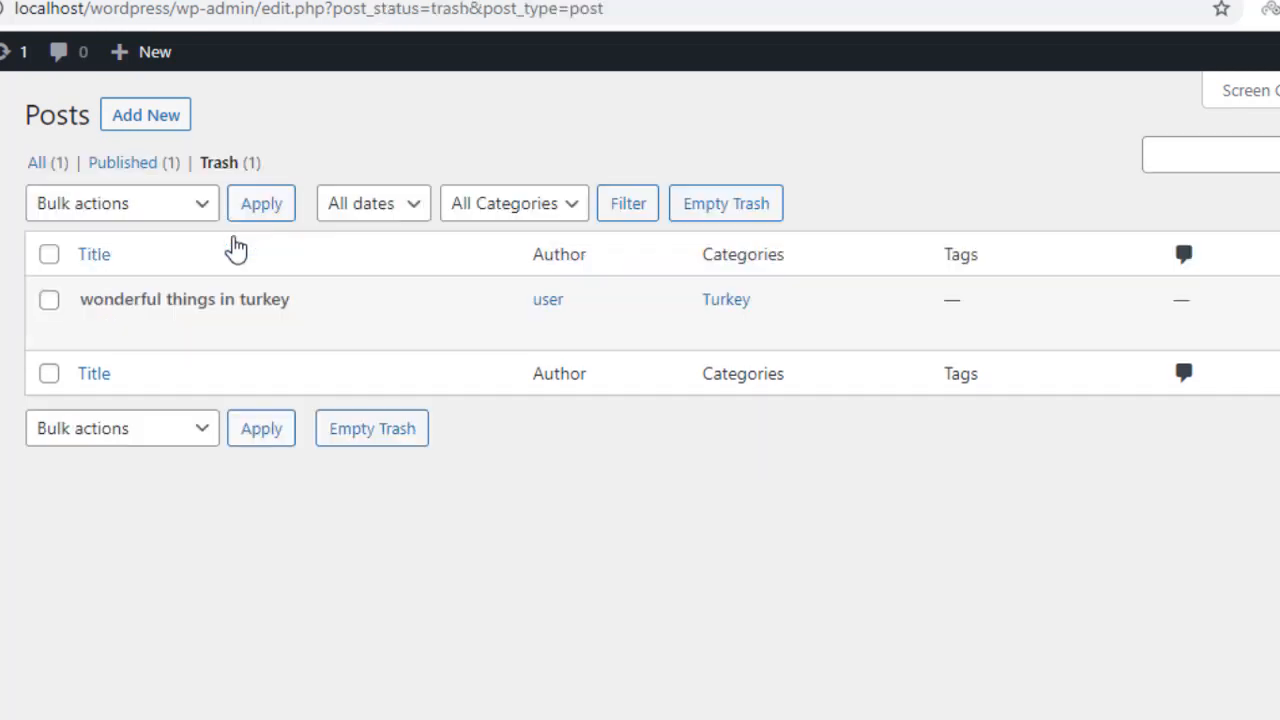
left_click(49, 302)
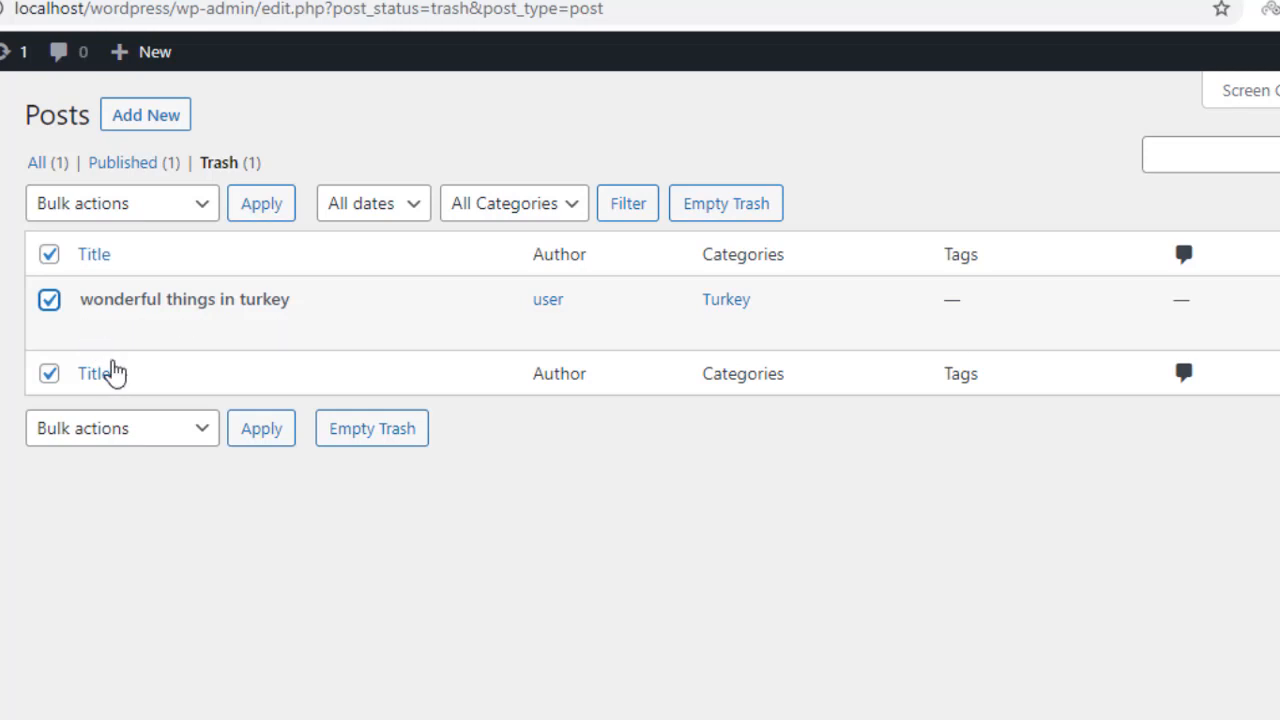
left_click(106, 333)
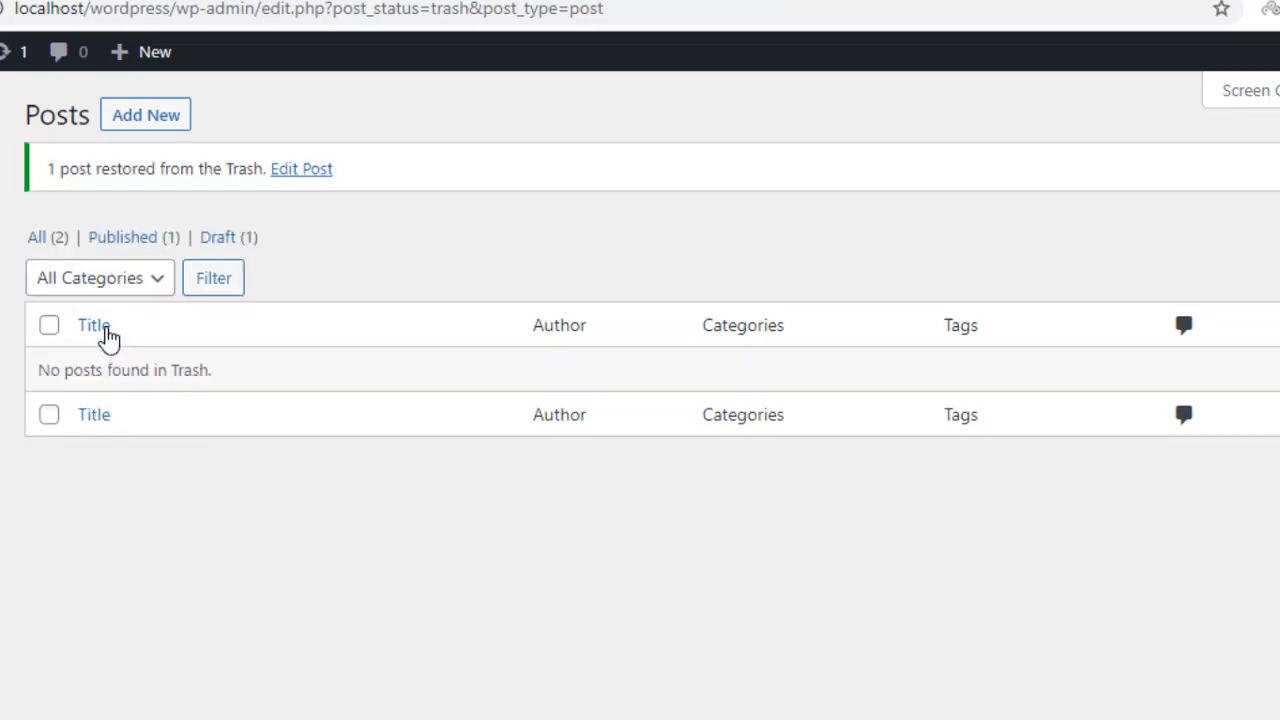
left_click(45, 237)
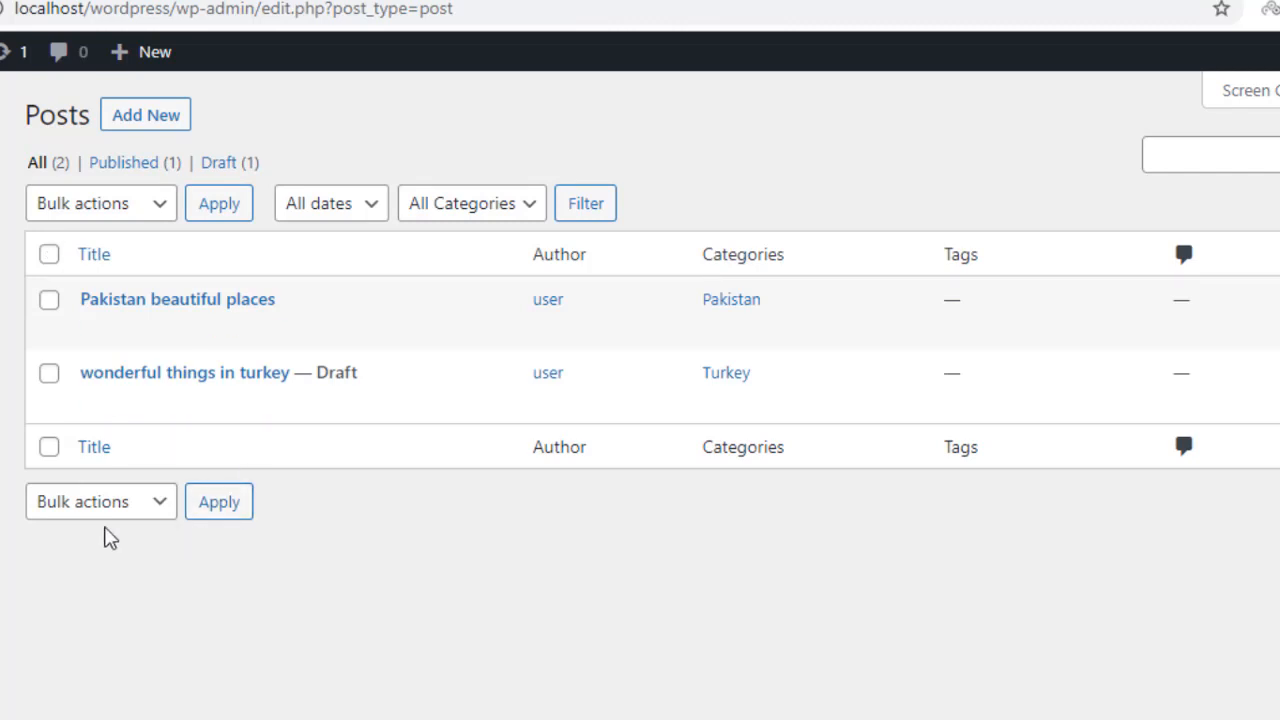
Select all posts and send both to the trash with the Move to Trash bulk action
mouse_move(360, 416)
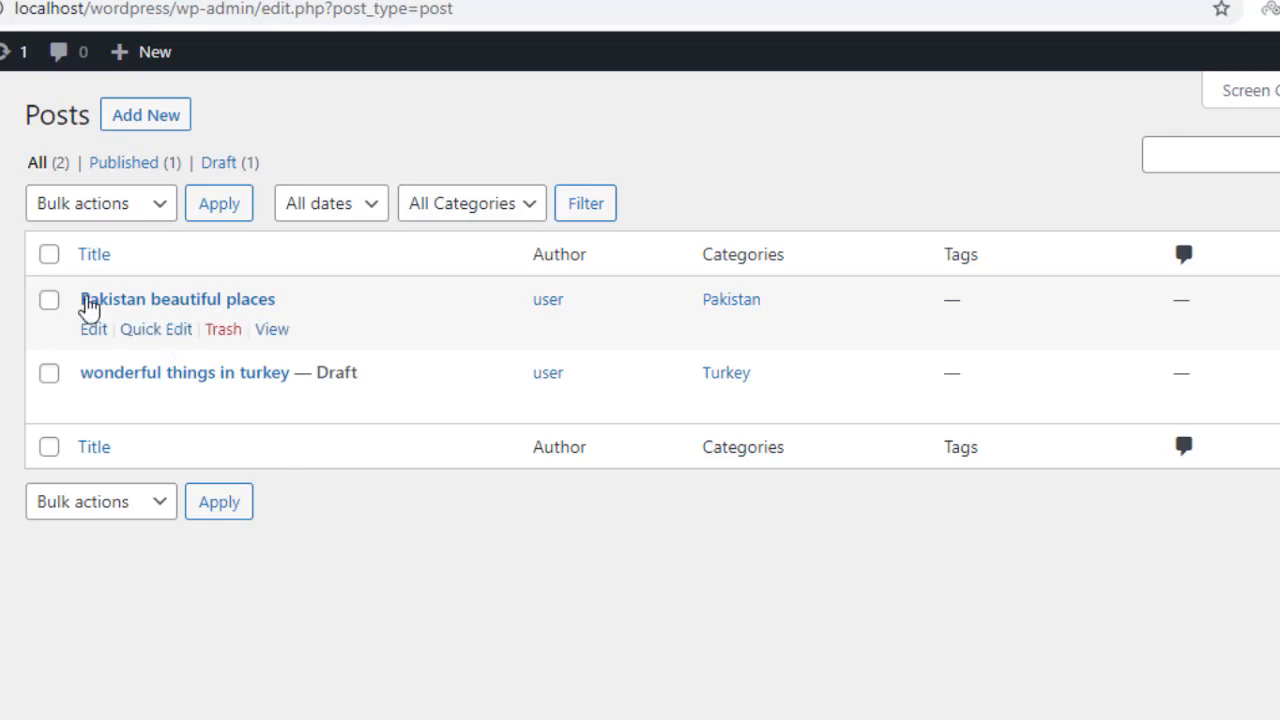
left_click(50, 257)
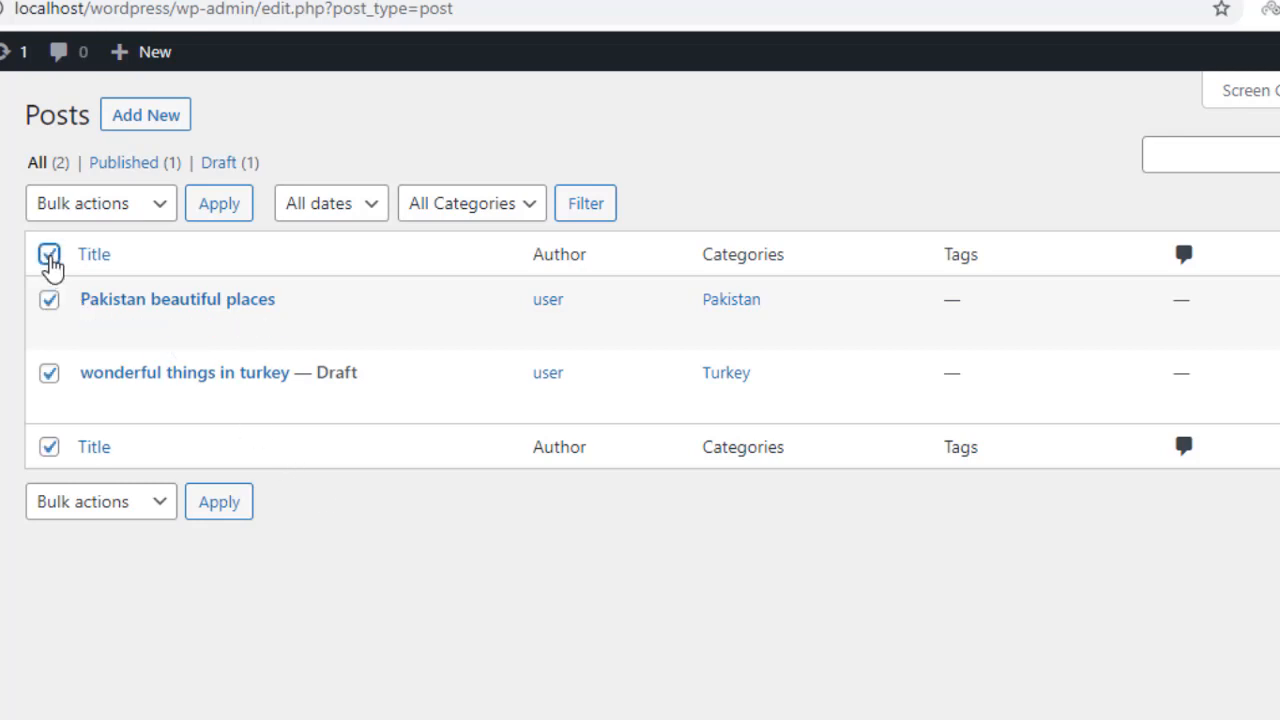
left_click(108, 214)
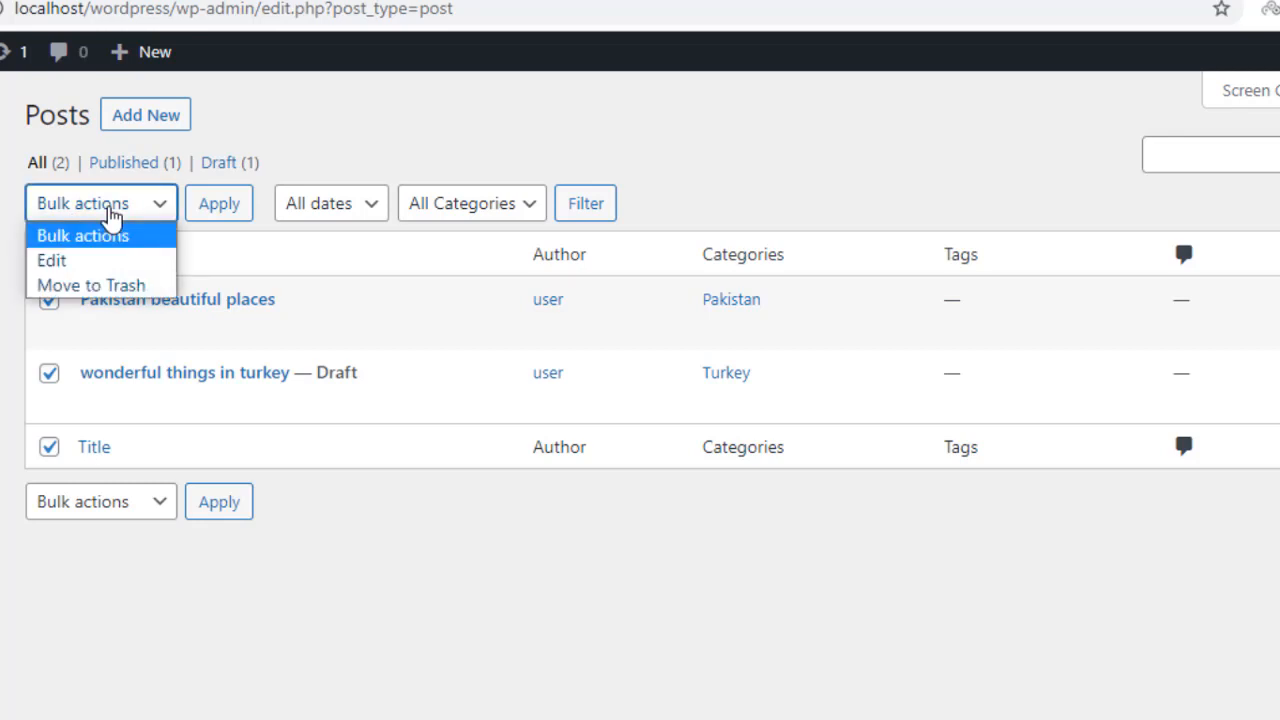
left_click(115, 287)
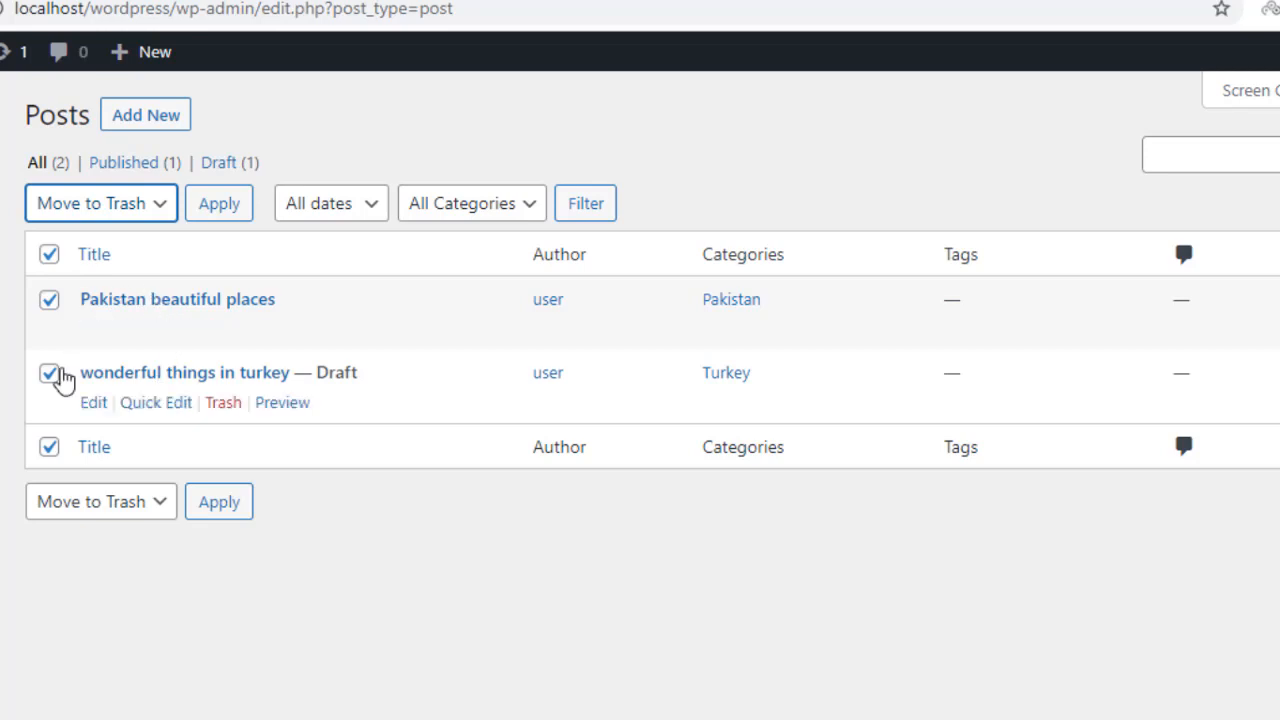
left_click(222, 206)
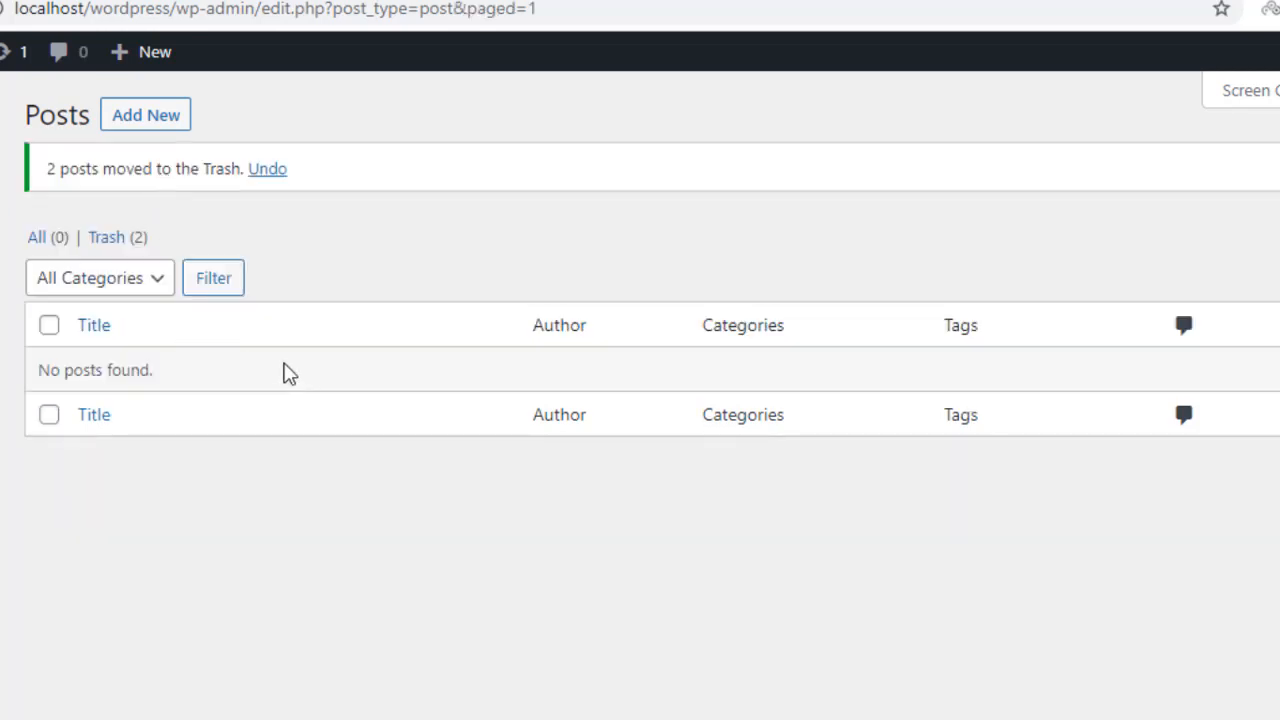
Select both trashed posts and apply the Restore bulk action instead of Delete permanently
left_click(117, 245)
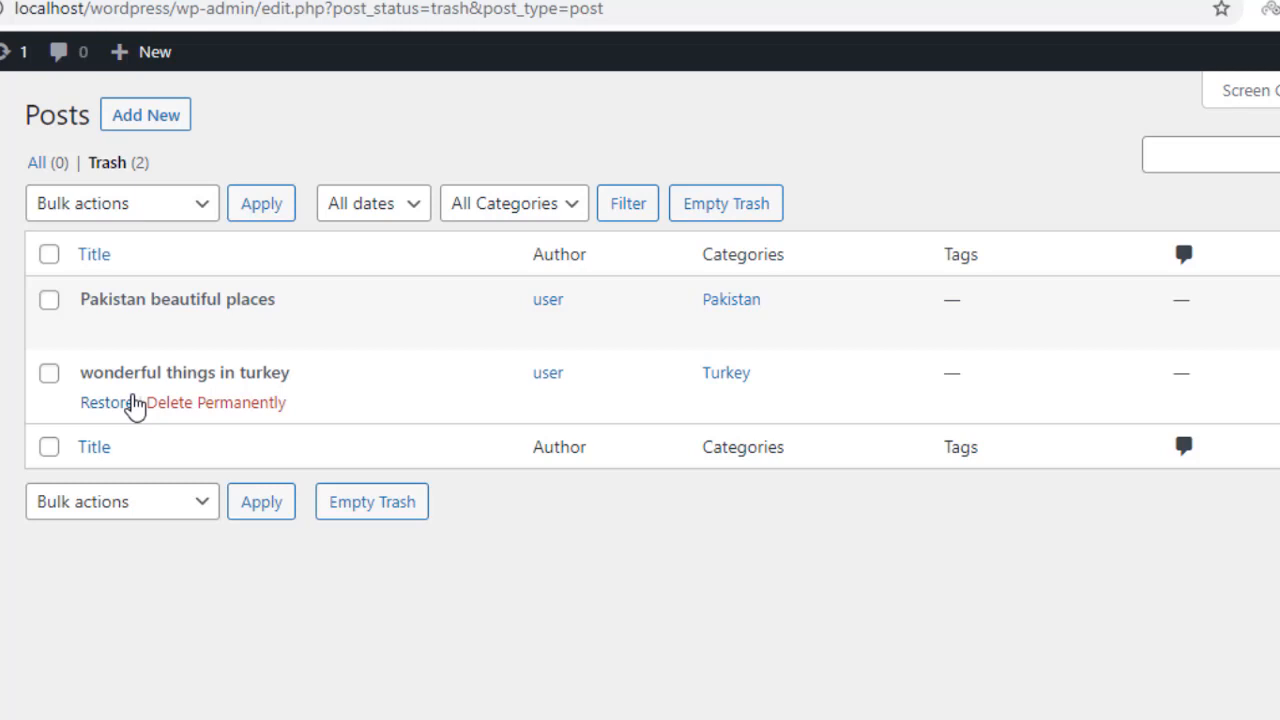
left_click(49, 256)
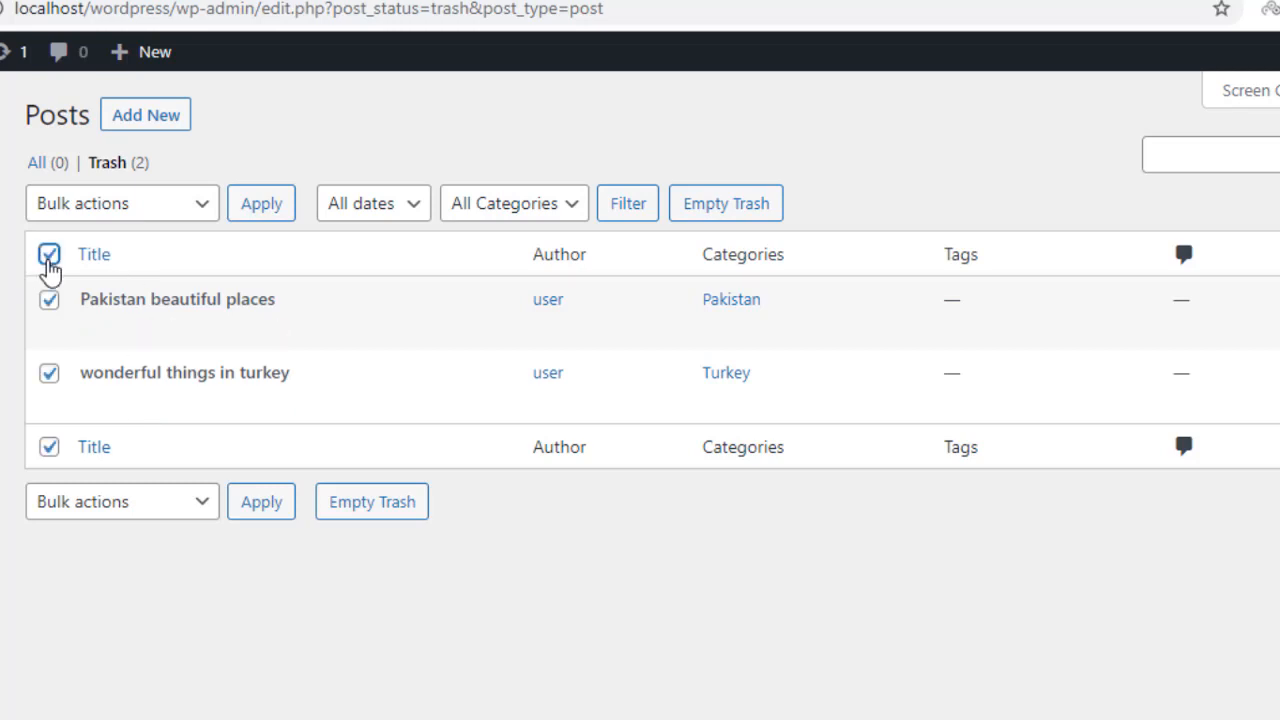
left_click(130, 211)
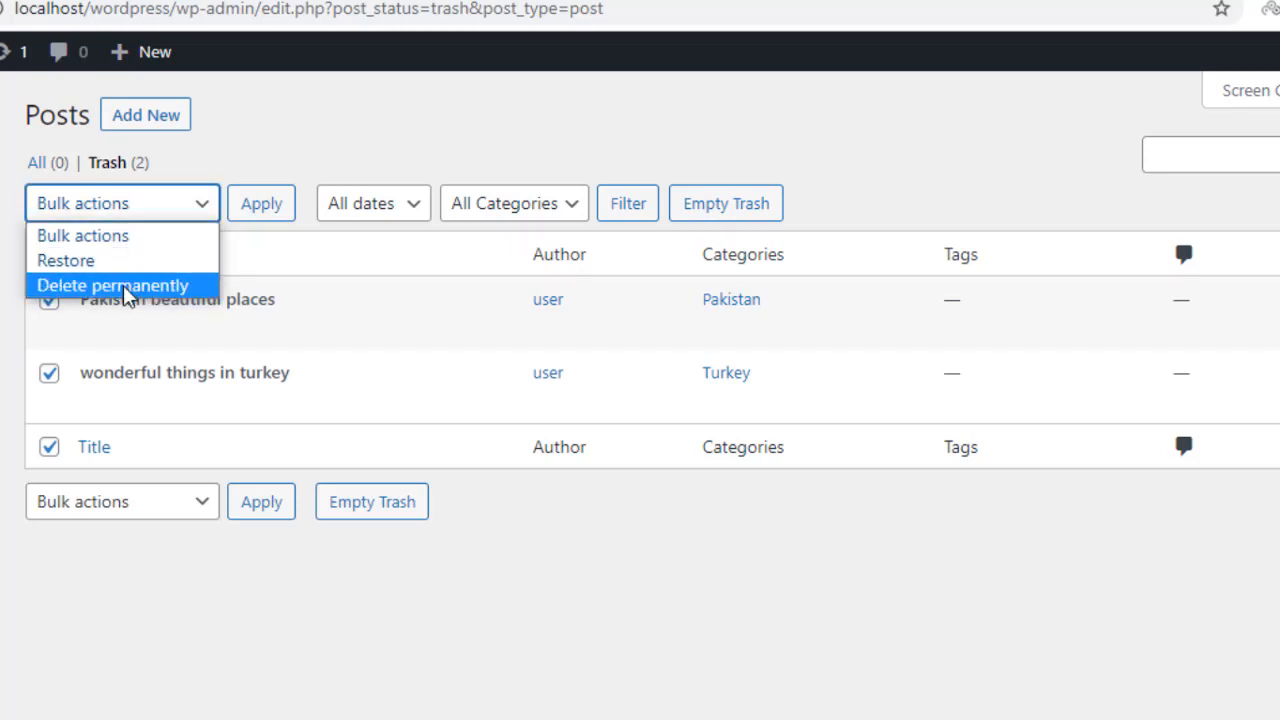
left_click(123, 285)
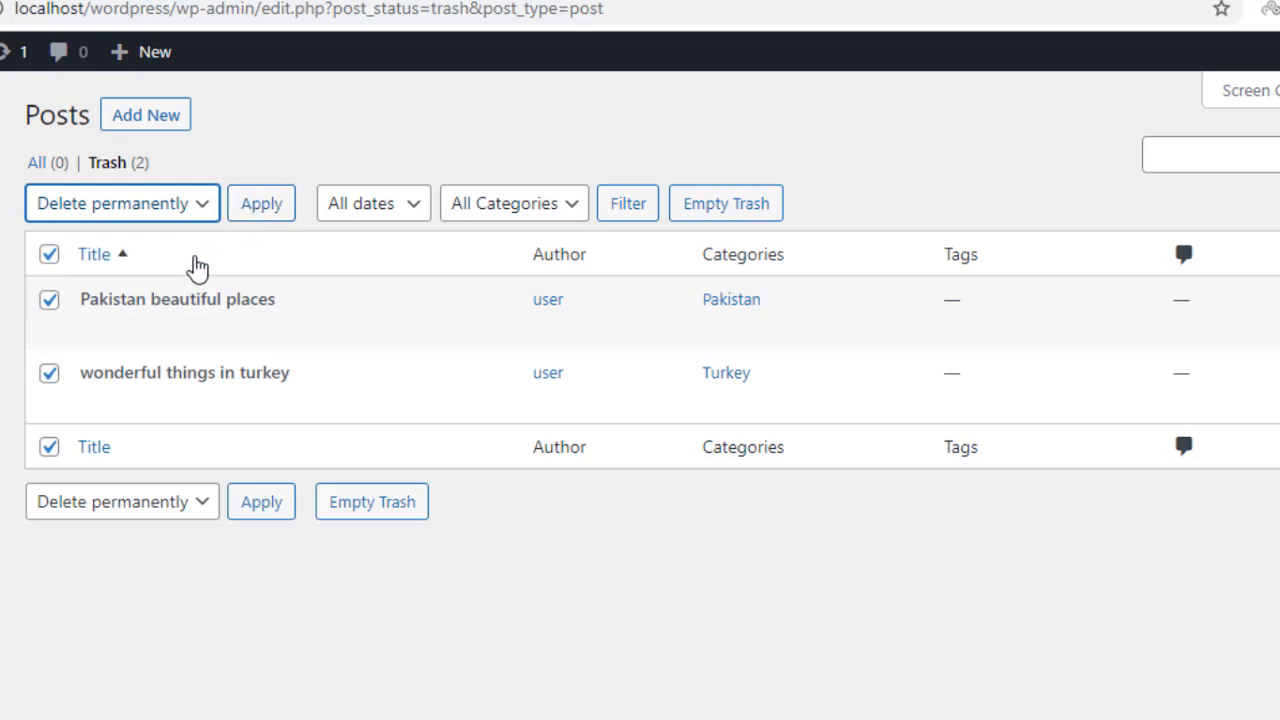
left_click(103, 210)
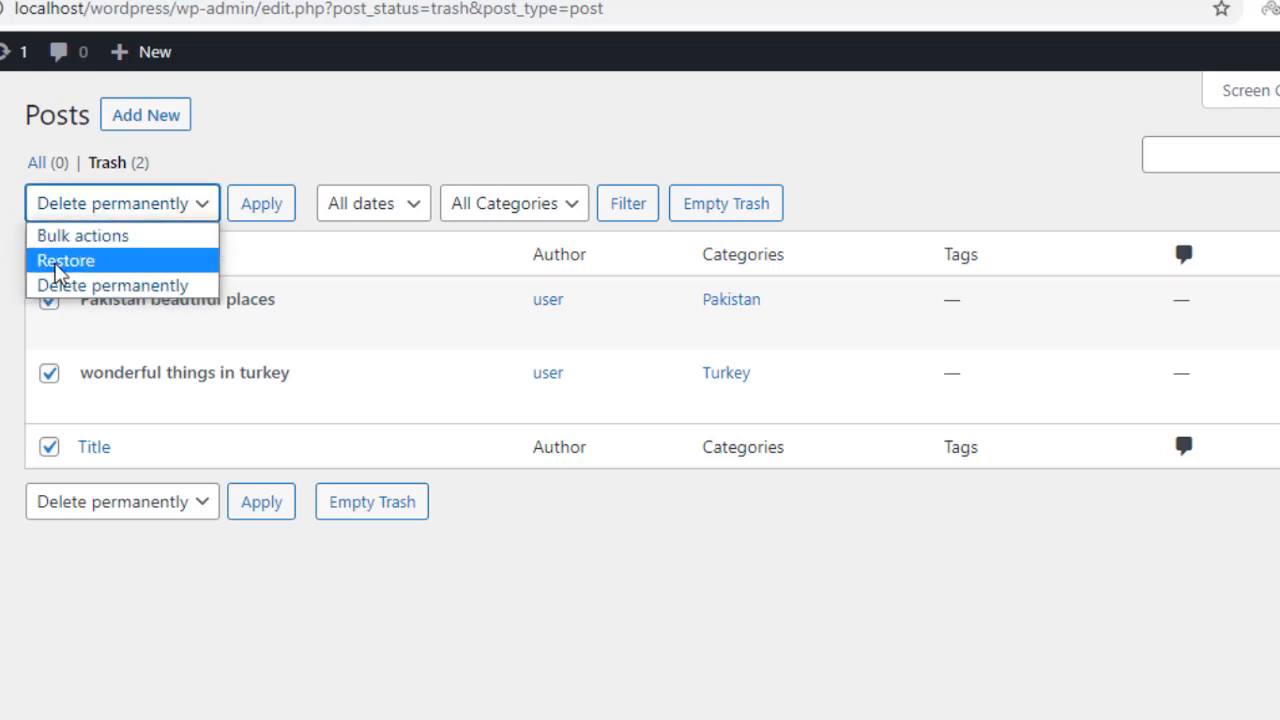
left_click(58, 262)
left_click(123, 207)
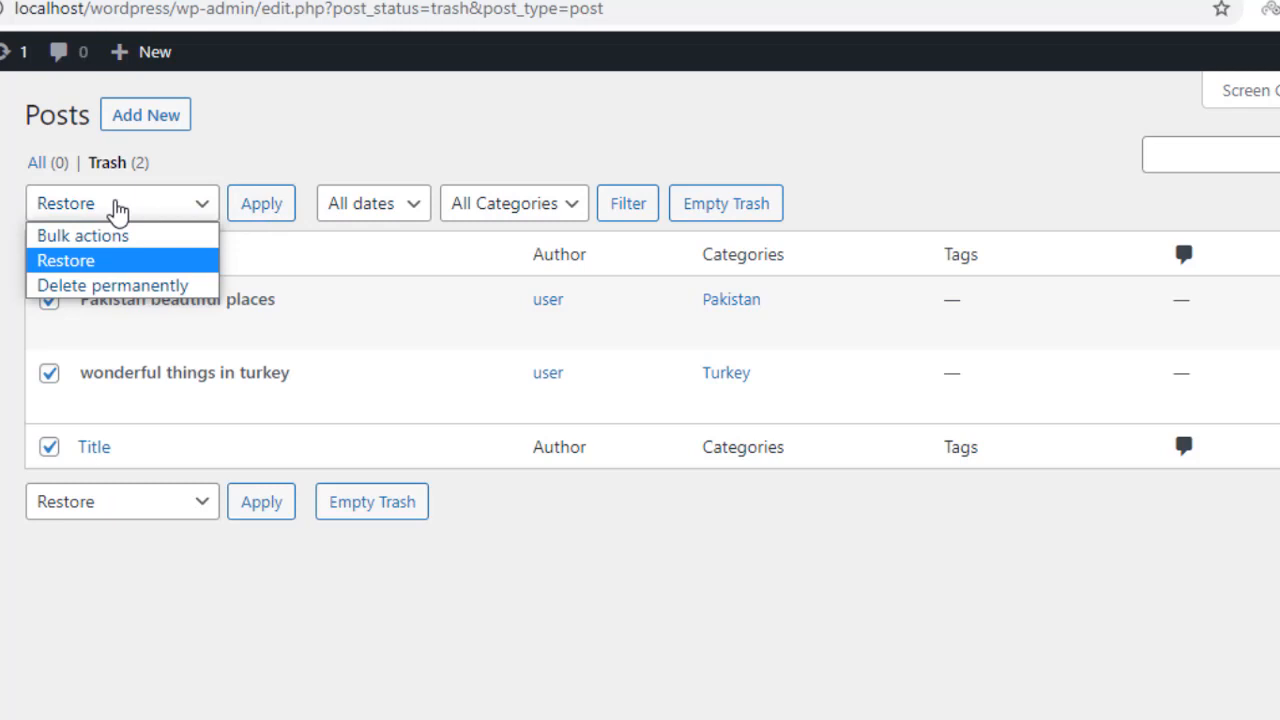
left_click(97, 262)
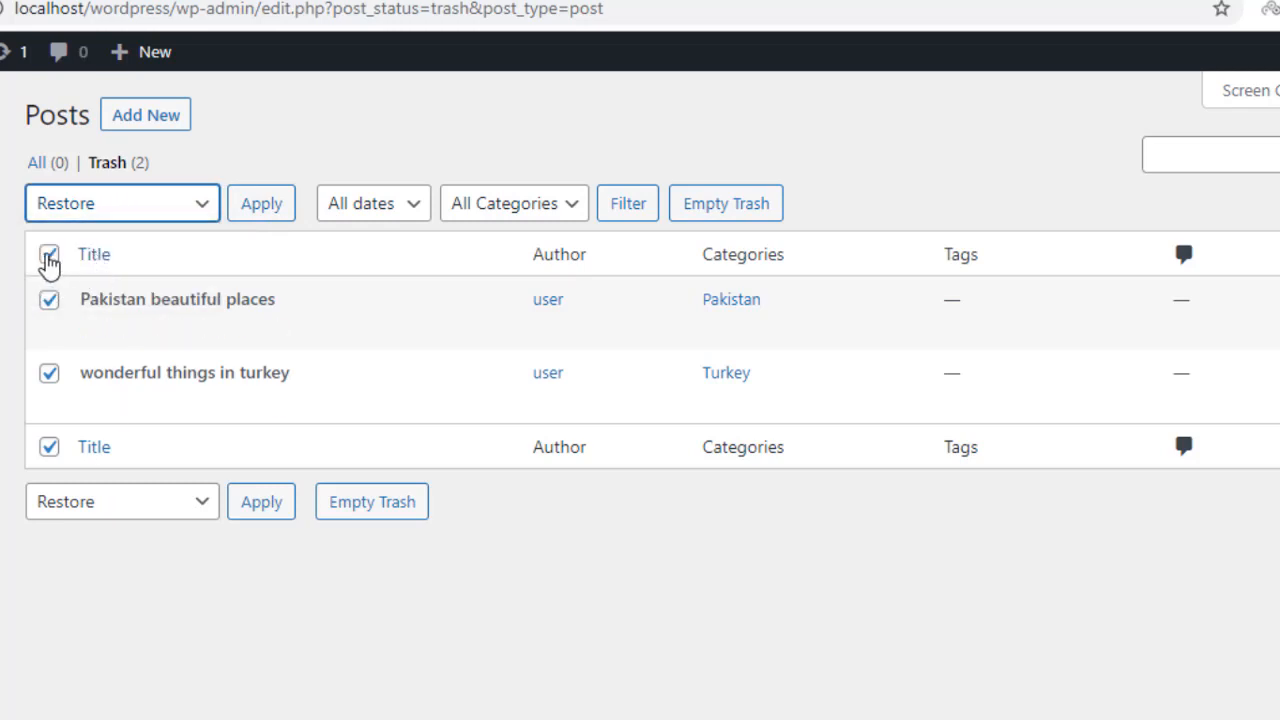
left_click(262, 210)
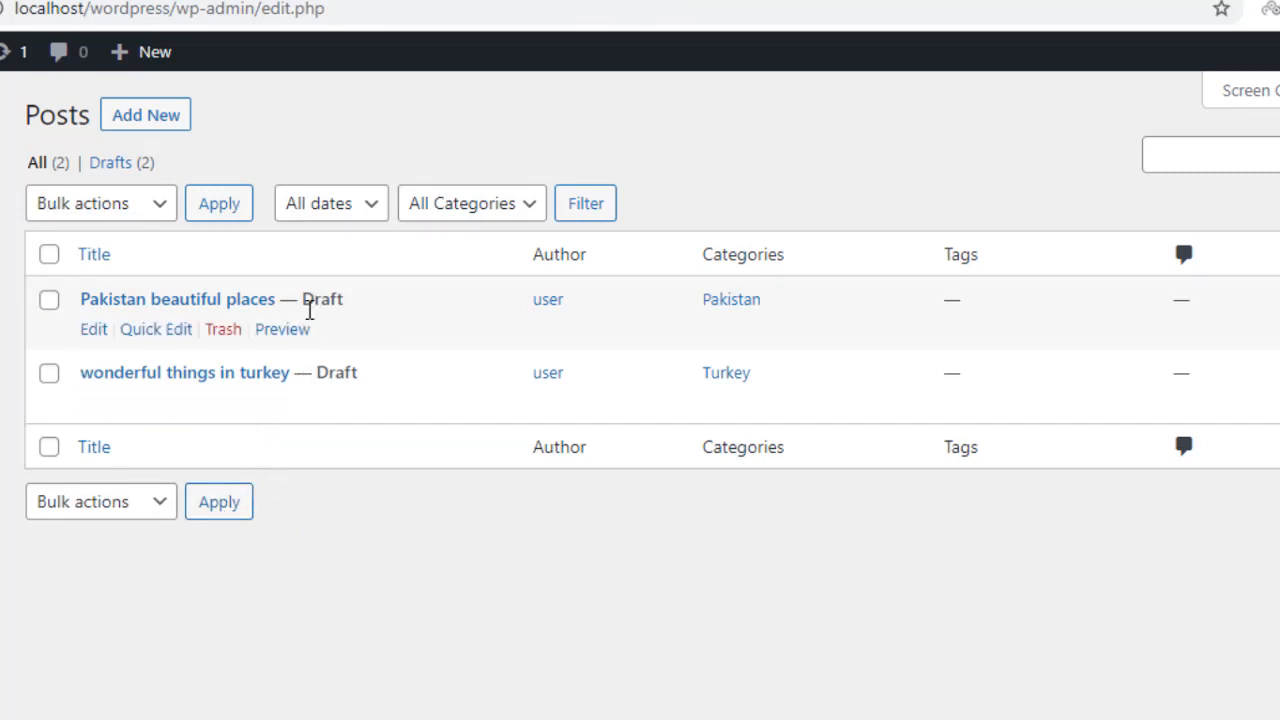
Highlight the Draft status of "Pakistan beautiful places", reload and examine its site page, and return to the post list
left_click_drag(309, 305, 354, 311)
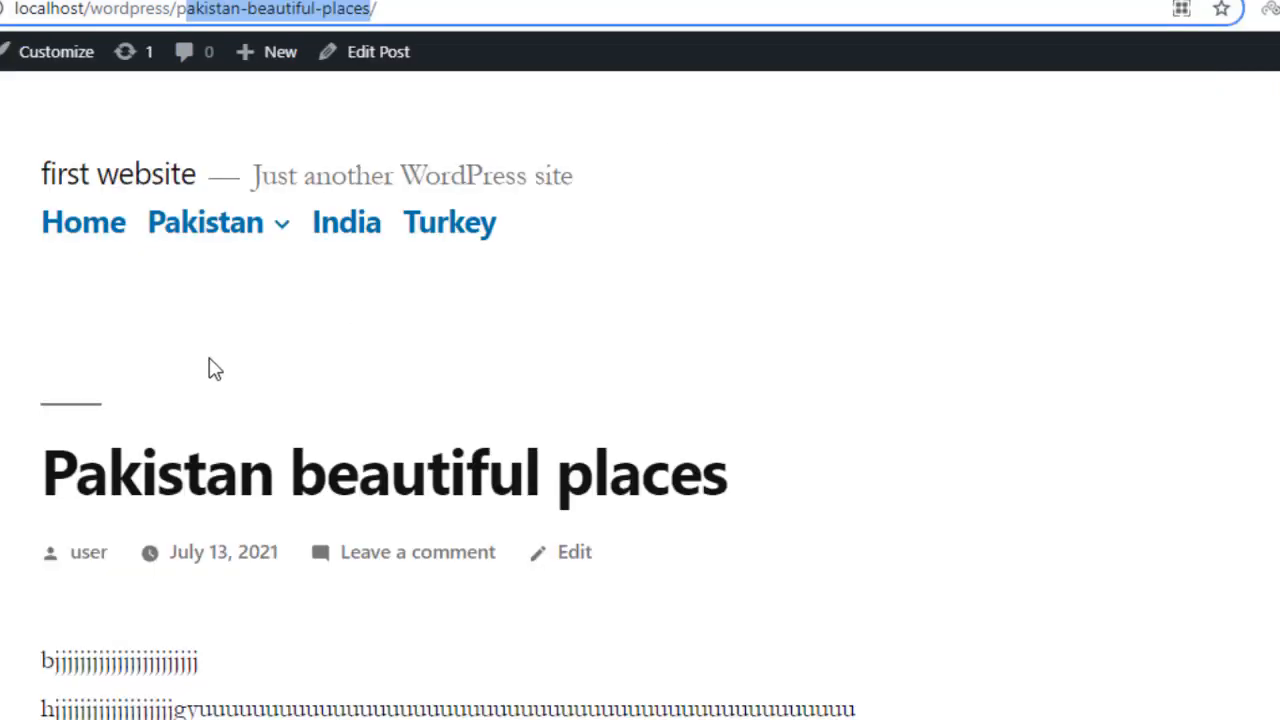
right_click(210, 362)
left_click(311, 431)
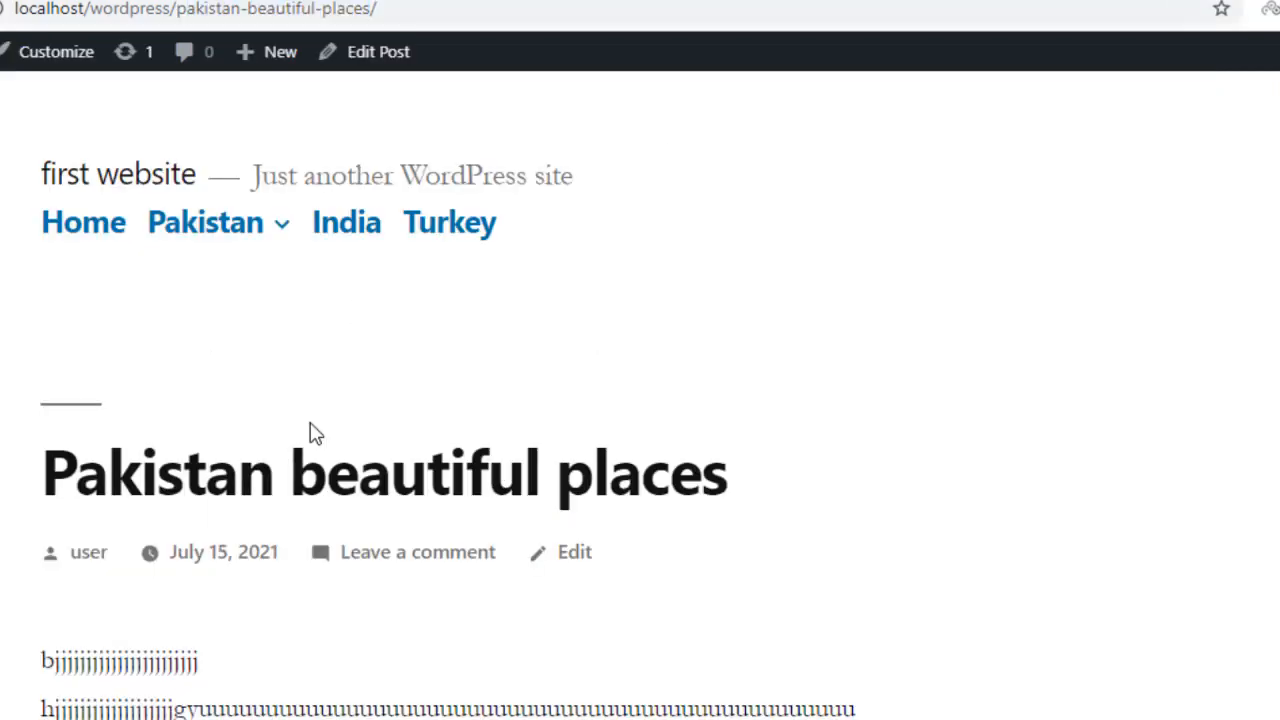
scroll(491, 438, "down", 5)
scroll(489, 460, "up", 5)
left_click(80, 218)
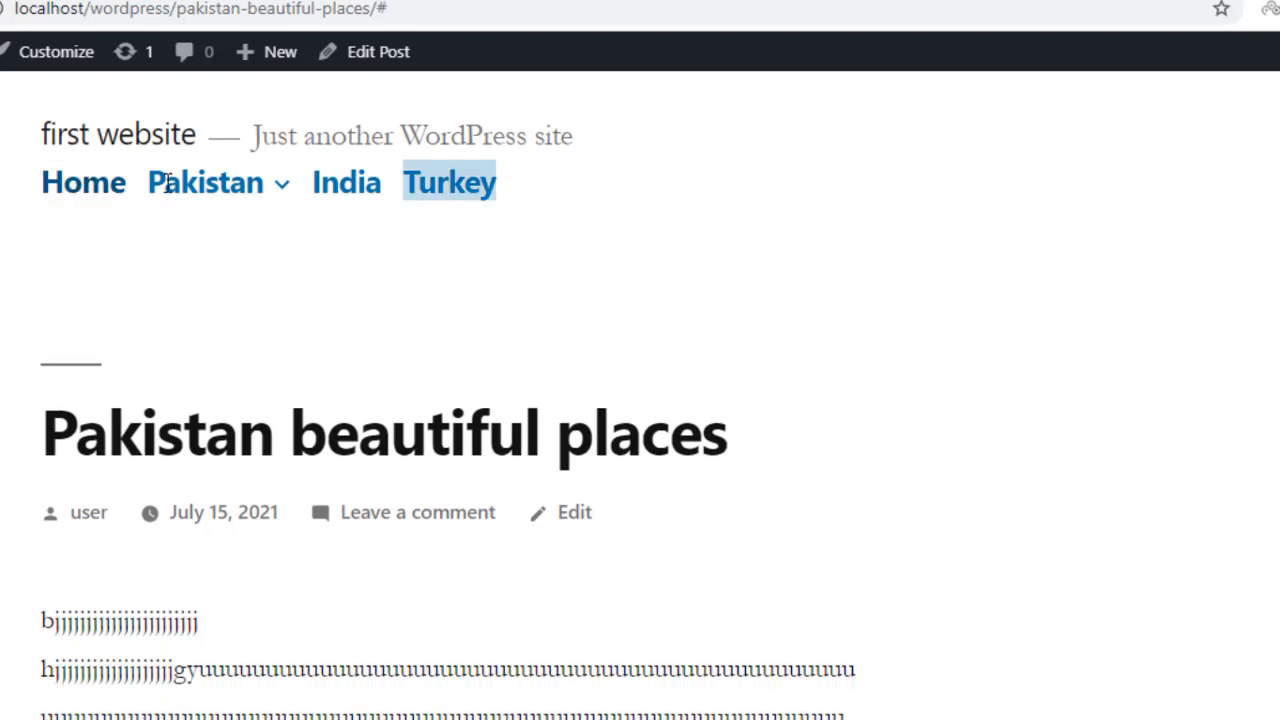
left_click(966, 1)
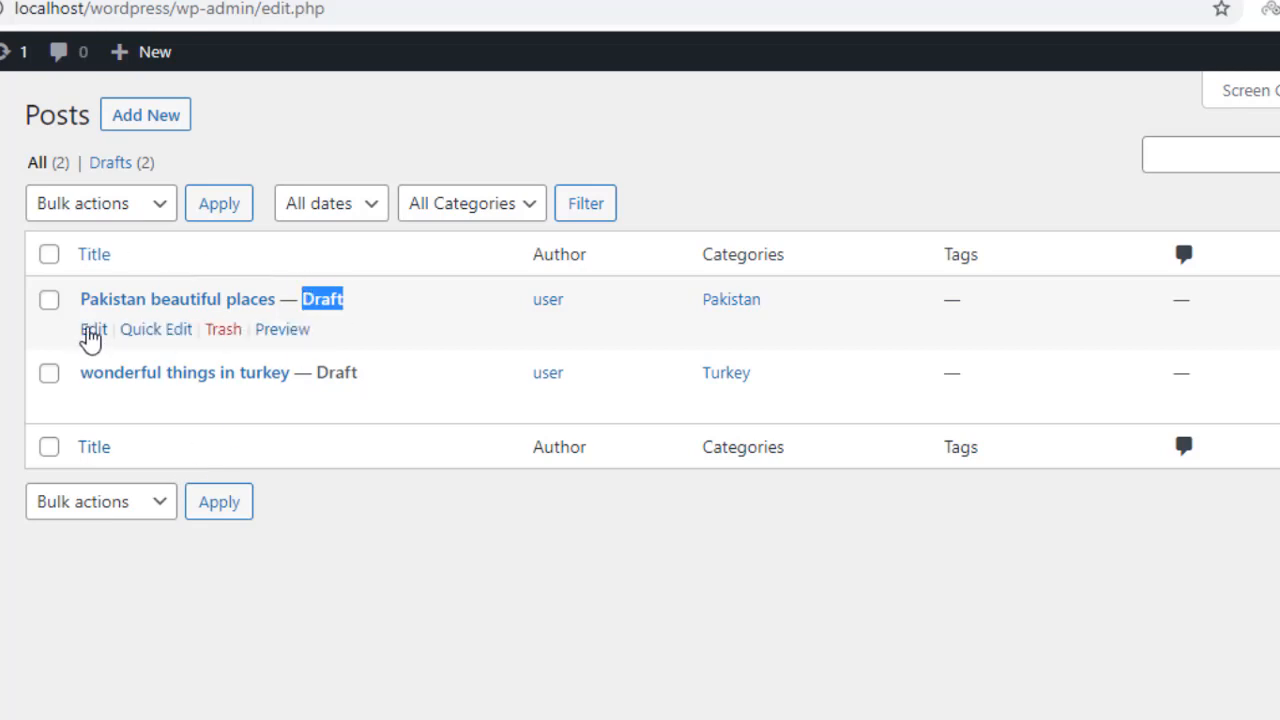
Open the "Pakistan beautiful places" draft for editing, publish it, and return to the post list
left_click(48, 256)
left_click(93, 332)
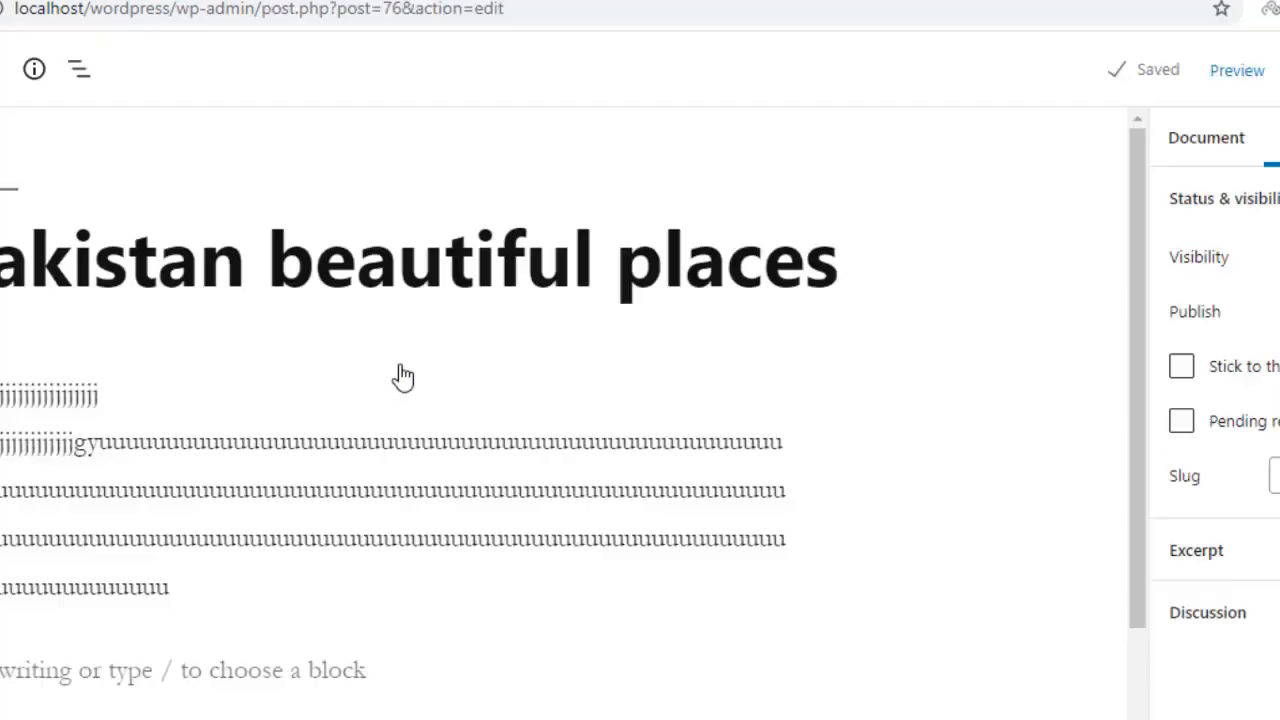
left_click(1211, 96)
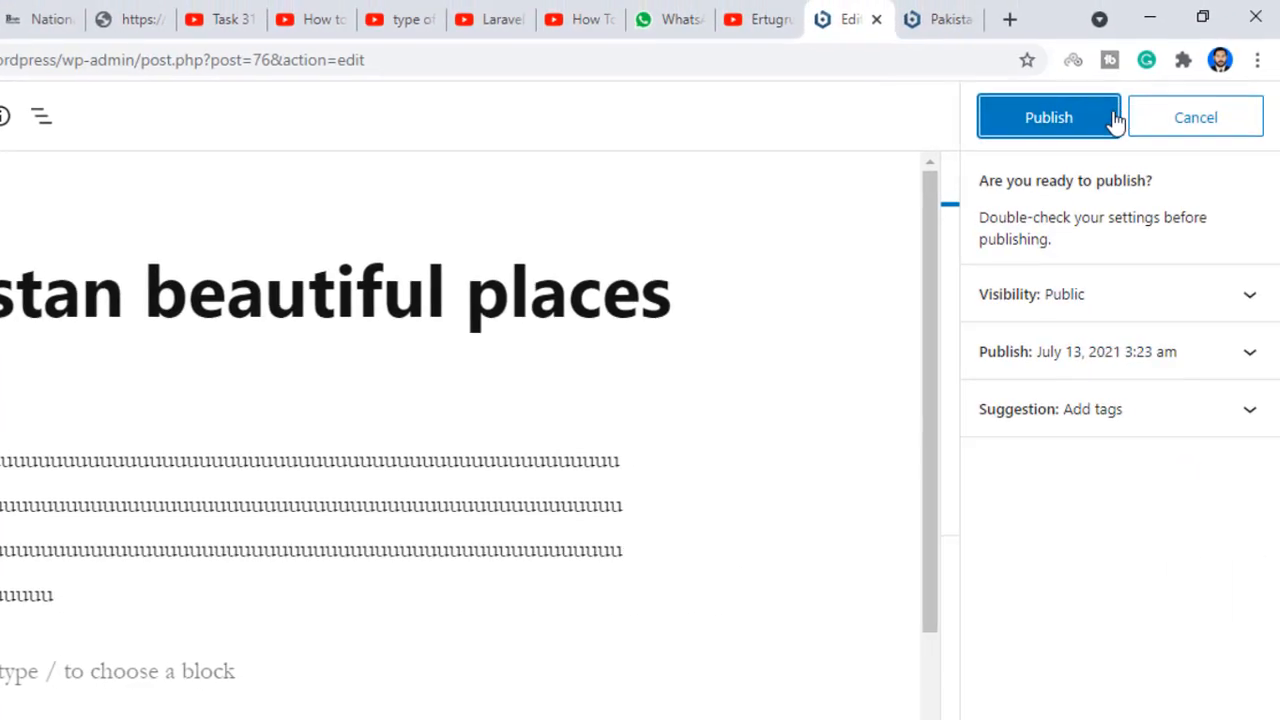
left_click(1120, 102)
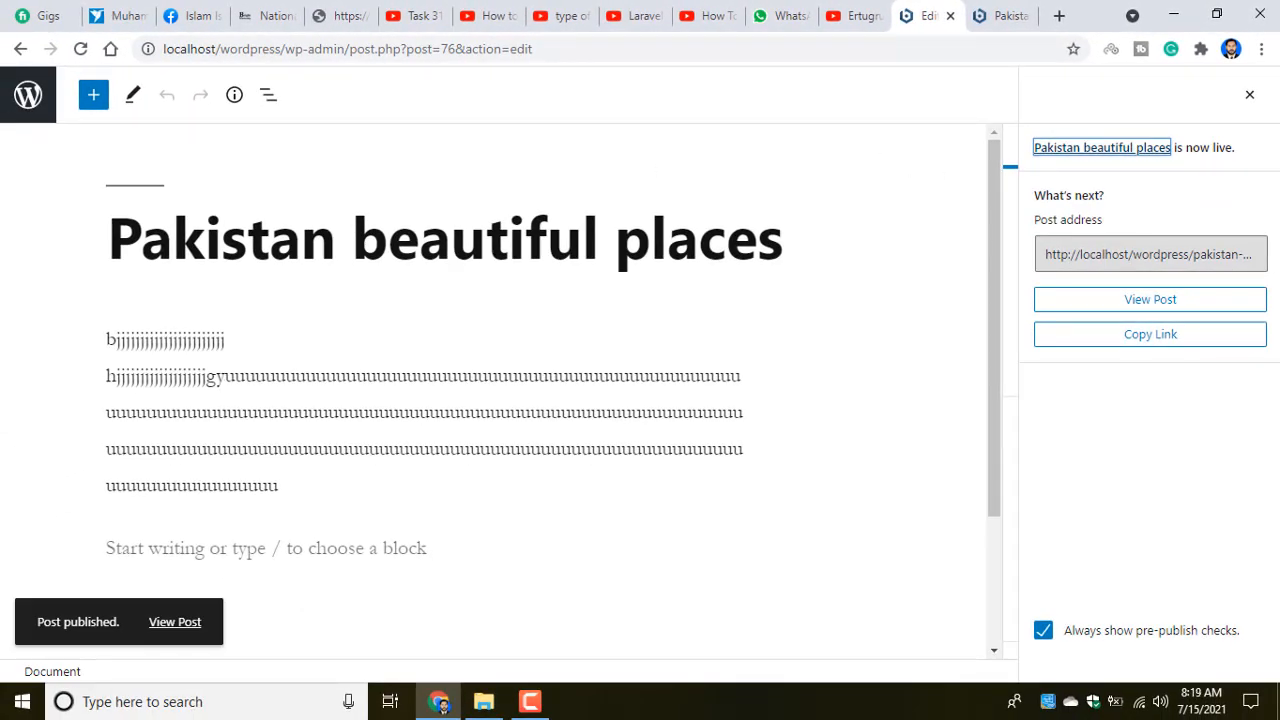
left_click(31, 104)
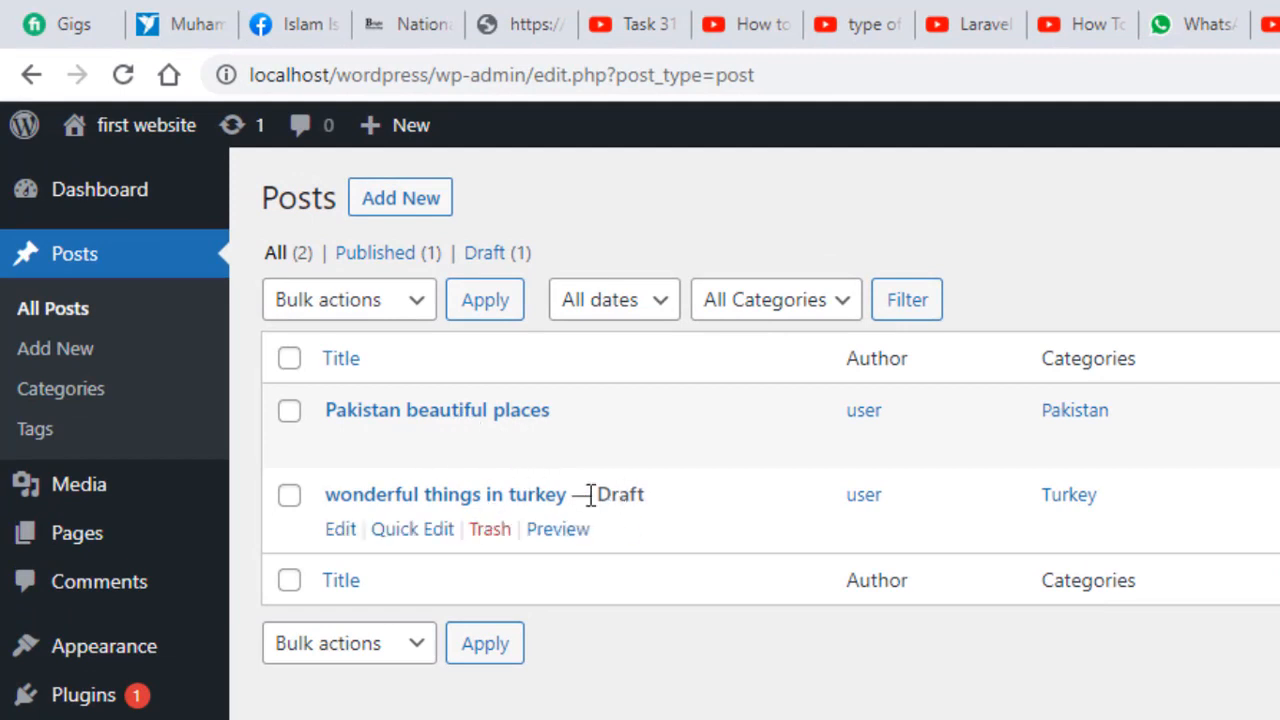
Open the "wonderful things in turkey" draft for editing, publish it, and return to the post list
left_click_drag(593, 497, 662, 500)
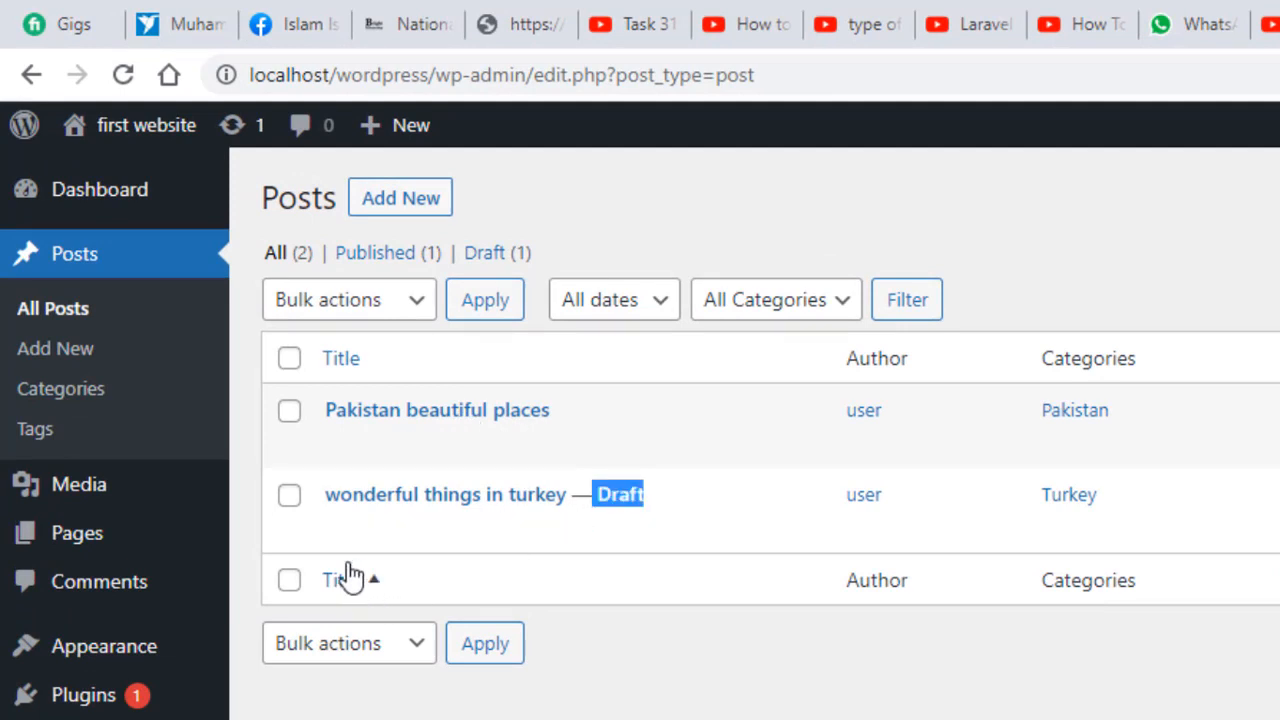
left_click(341, 530)
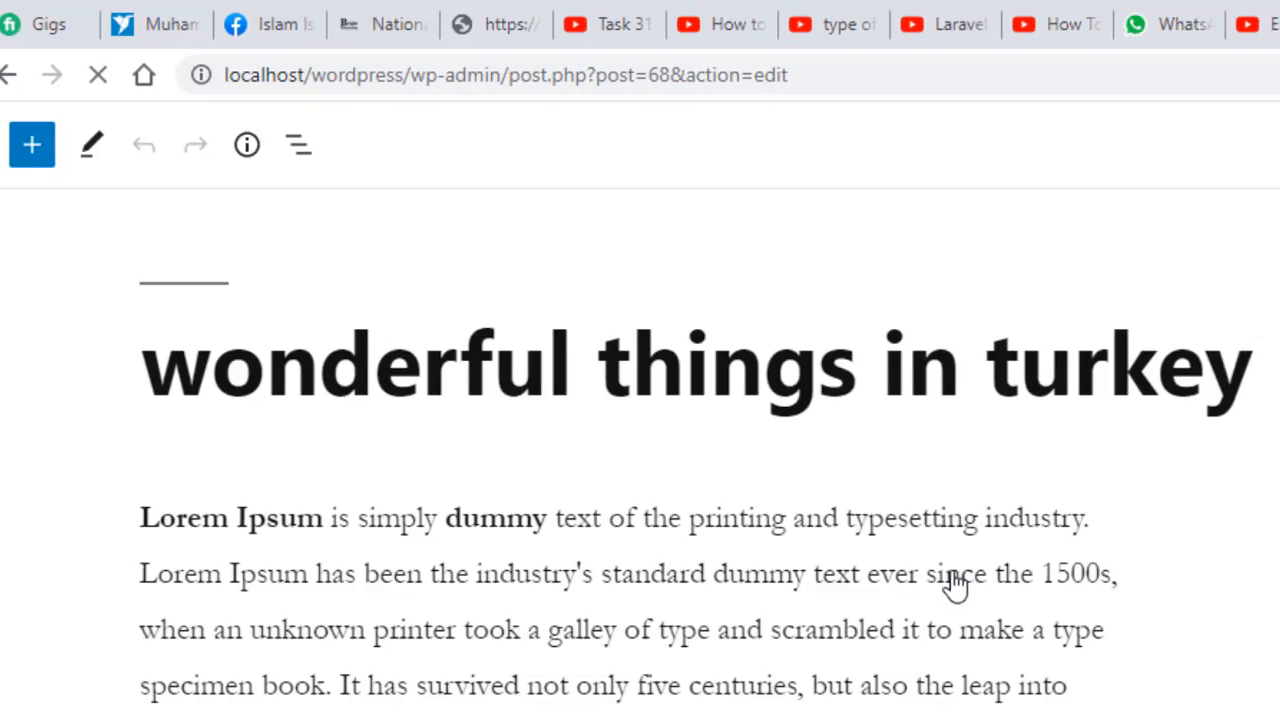
left_click(1033, 170)
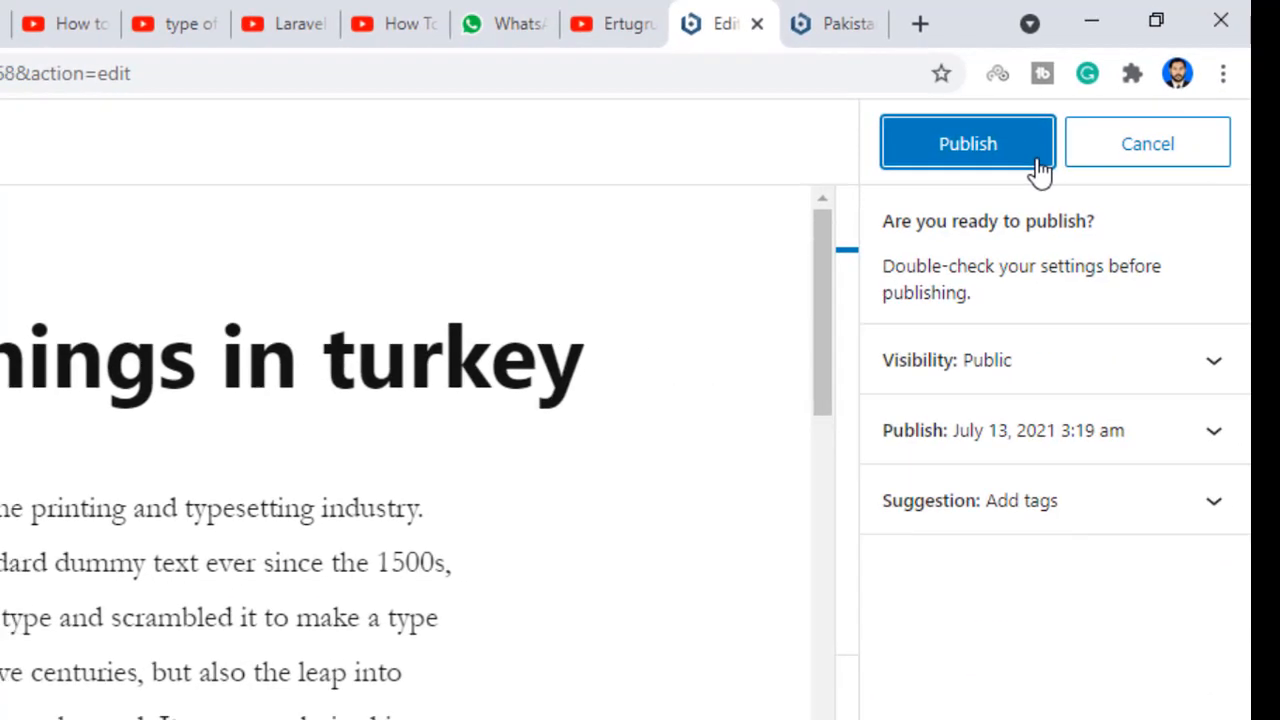
left_click(1035, 172)
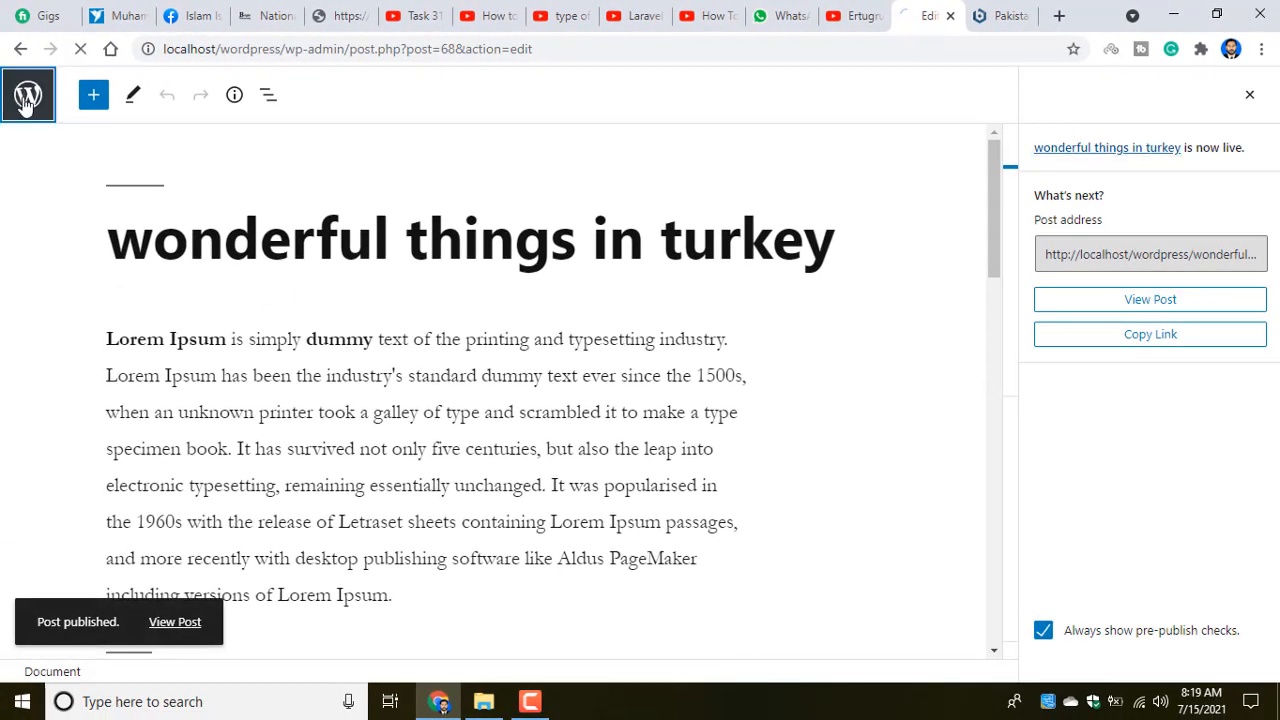
left_click(20, 94)
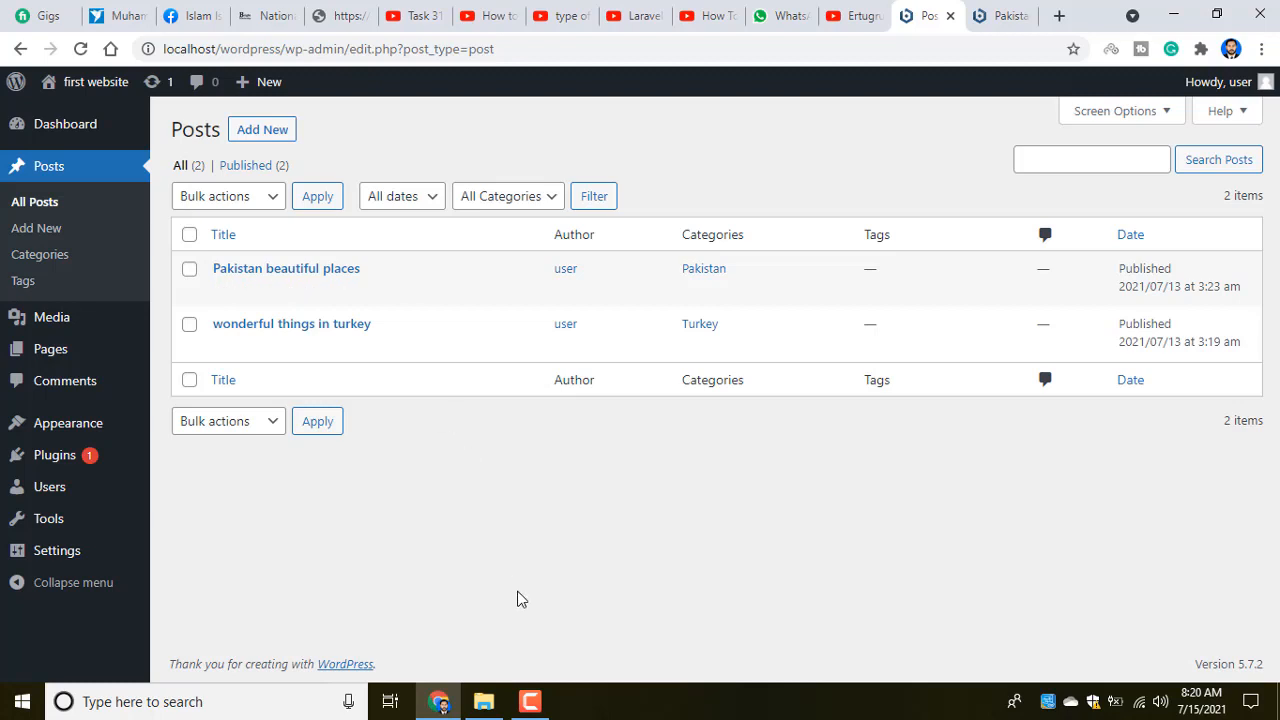
left_click(530, 701)
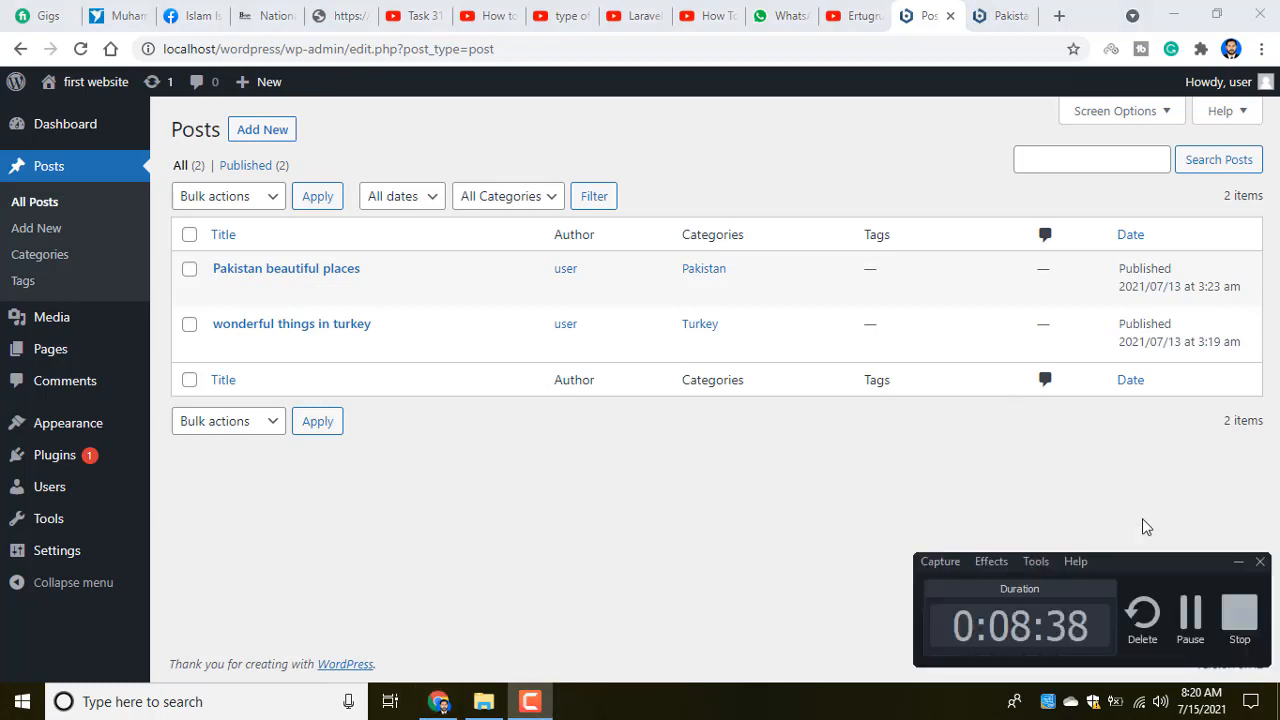